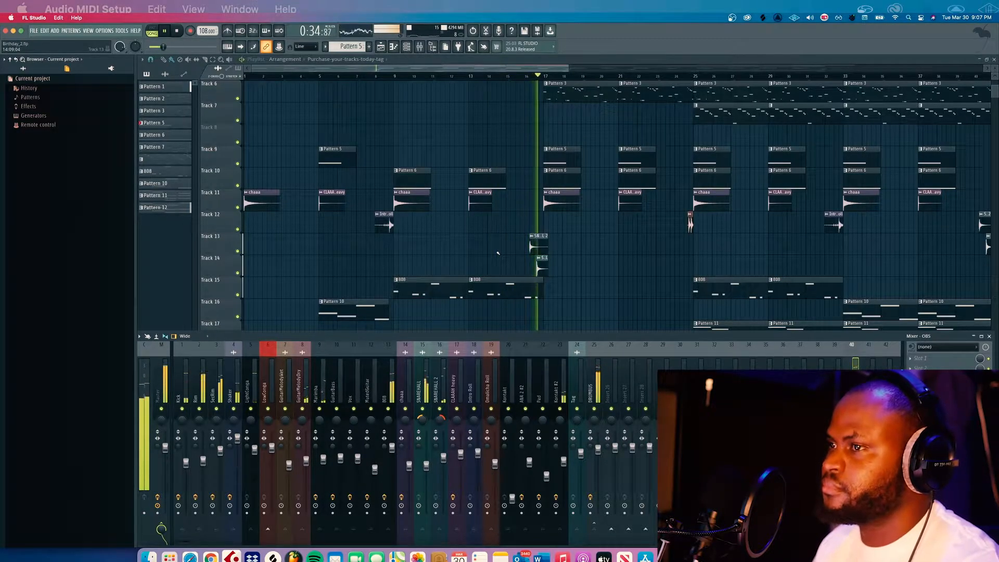
# Step: Examine the playlist's tracks while the song plays, stop playback and return to the beginning of the arrangement
pyautogui.scroll(1, 498, 252)
pyautogui.scroll(2, 497, 253)
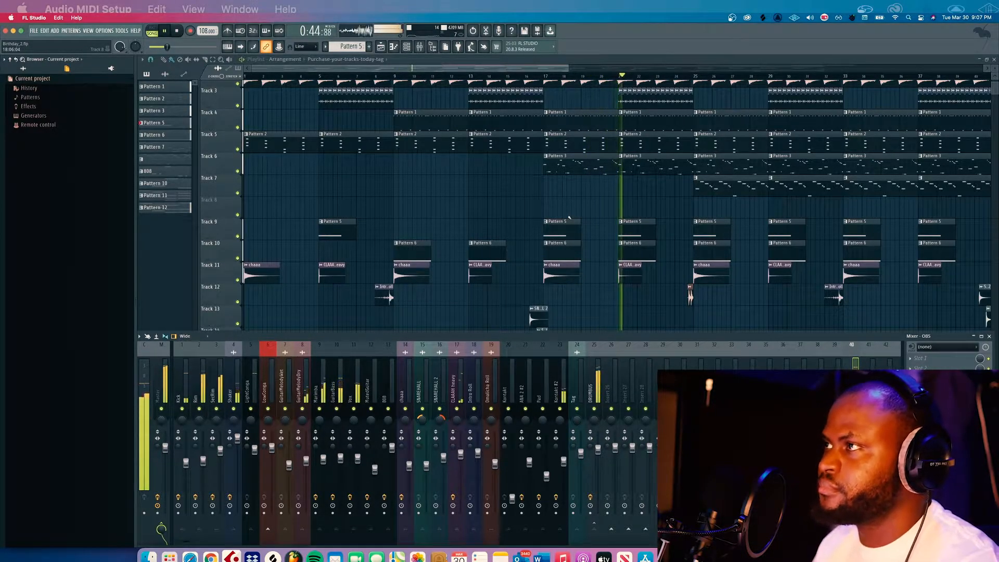
pyautogui.scroll(2, 590, 213)
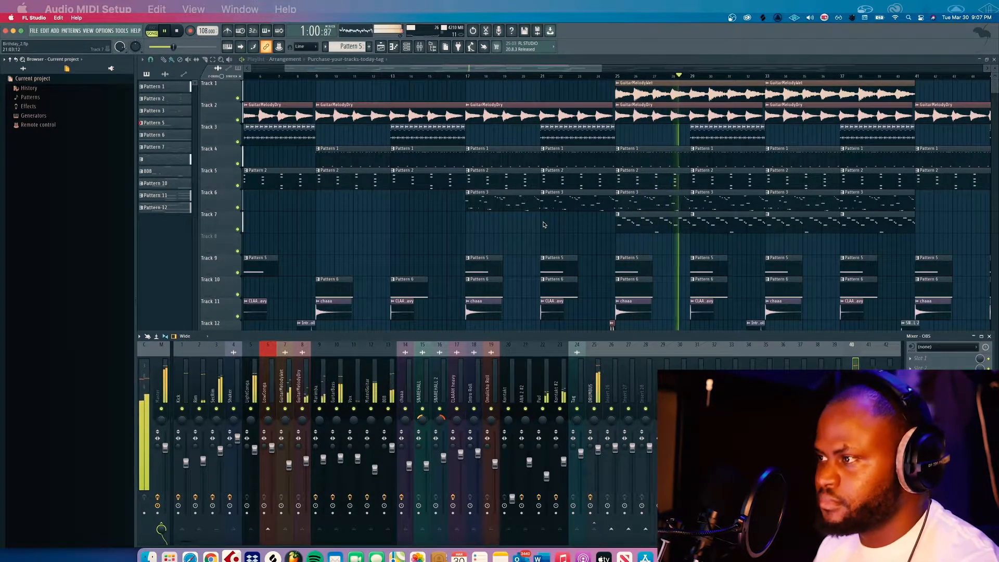
pyautogui.scroll(-1, 625, 250)
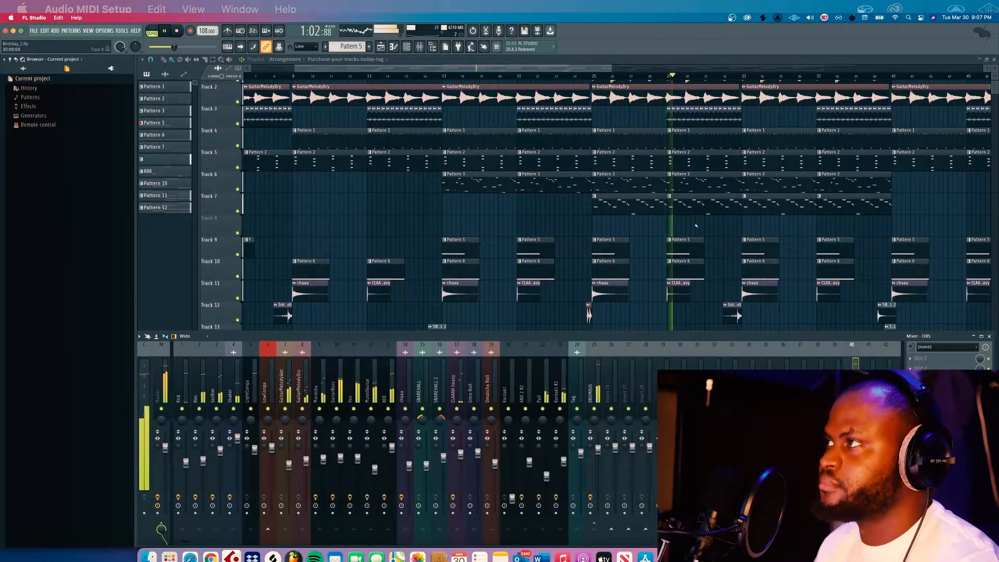
pyautogui.scroll(1, 696, 225)
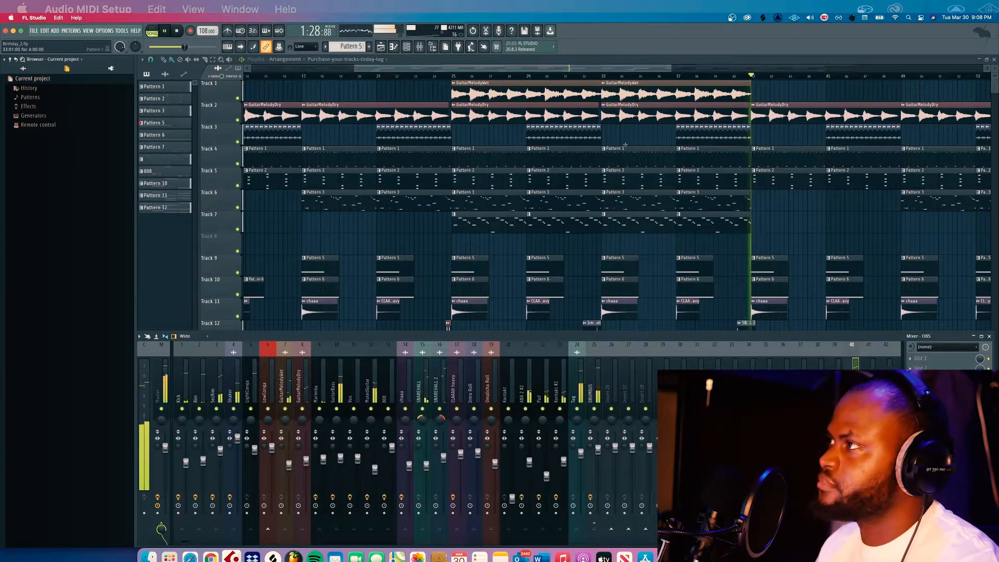
pyautogui.press('space')
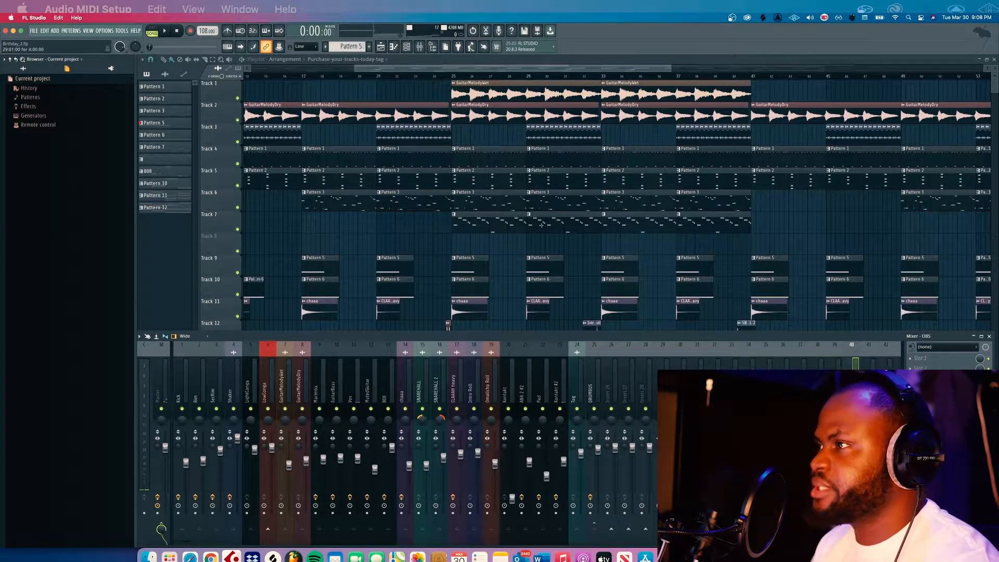
pyautogui.hscroll(-5, 540, 223)
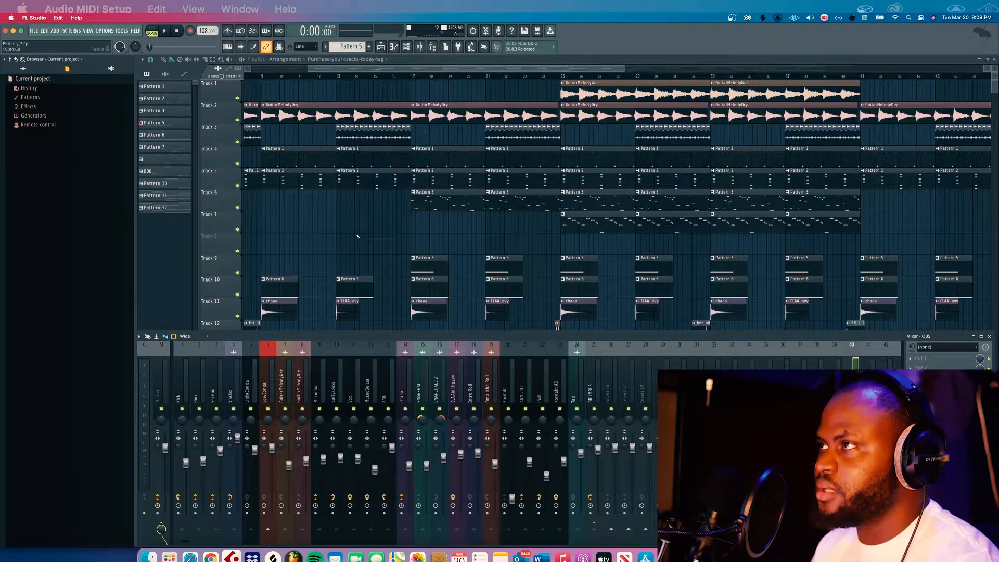
pyautogui.hscroll(-6, 357, 236)
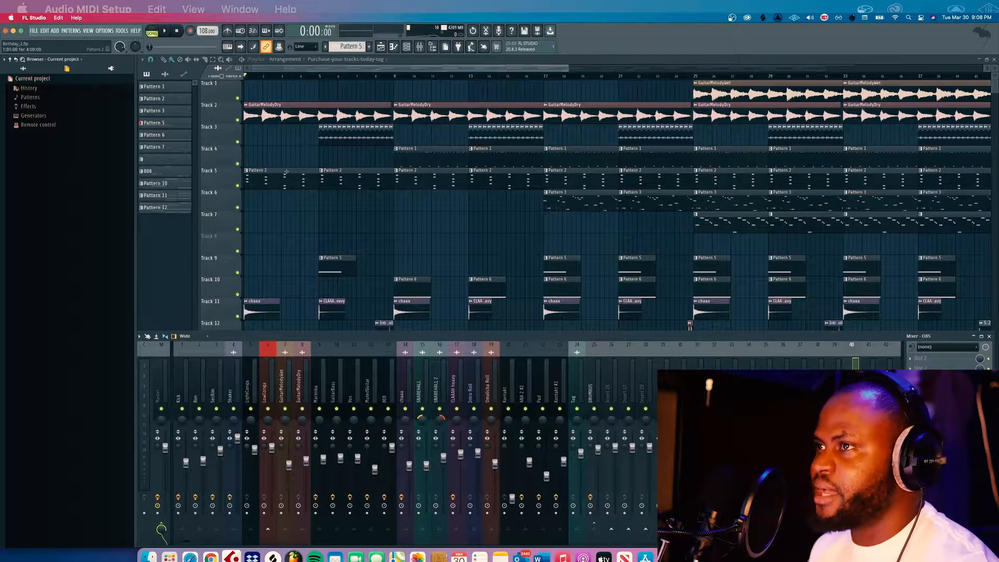
# Step: Solo the GuitarMelodyDry track and play it from the start with the mixer hidden, stop it and restore all tracks
pyautogui.keyDown('ctrl'); pyautogui.click(237, 120); pyautogui.keyUp('ctrl')
pyautogui.press('F9')
pyautogui.press('space')
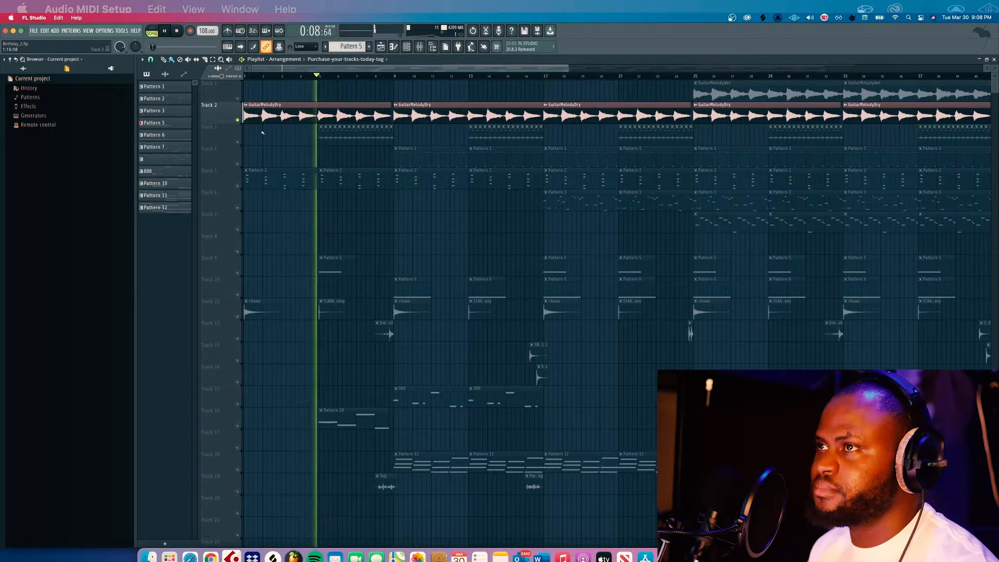
pyautogui.press('space')
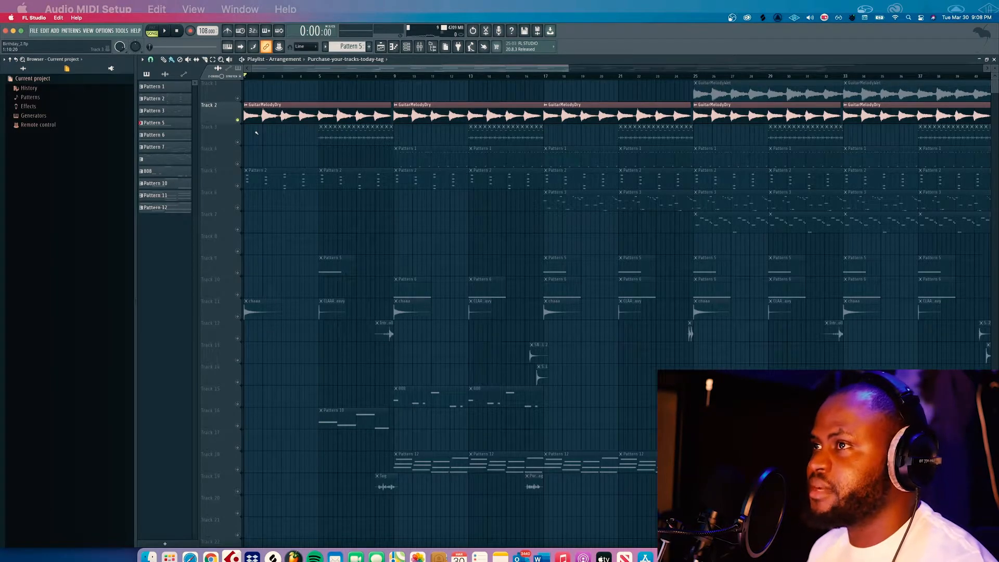
pyautogui.keyDown('ctrl'); pyautogui.click(242, 125); pyautogui.keyUp('ctrl')
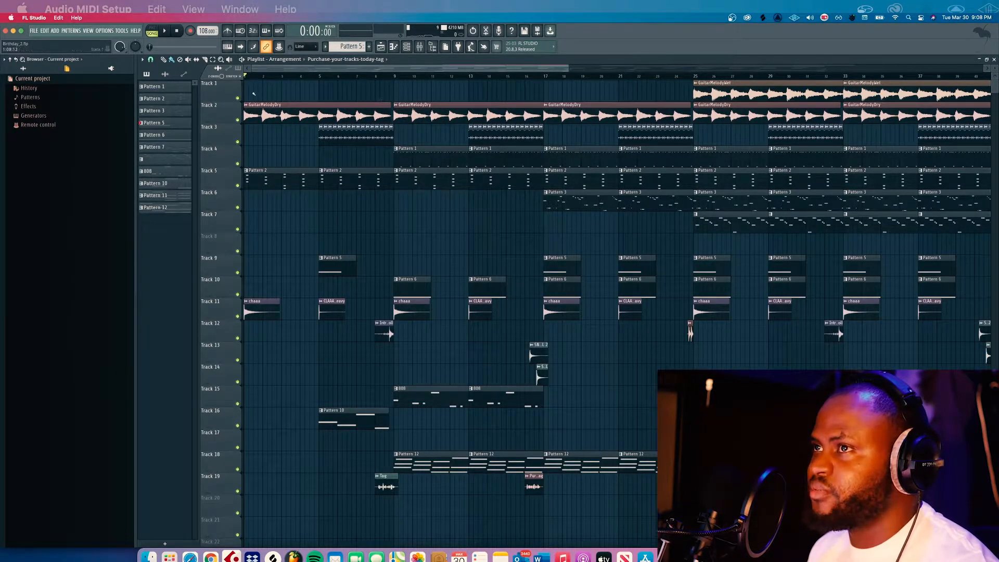
# Step: Solo the GuitarMelodyWet track and audition it from bar 25
pyautogui.keyDown('ctrl'); pyautogui.click(237, 98); pyautogui.keyUp('ctrl')
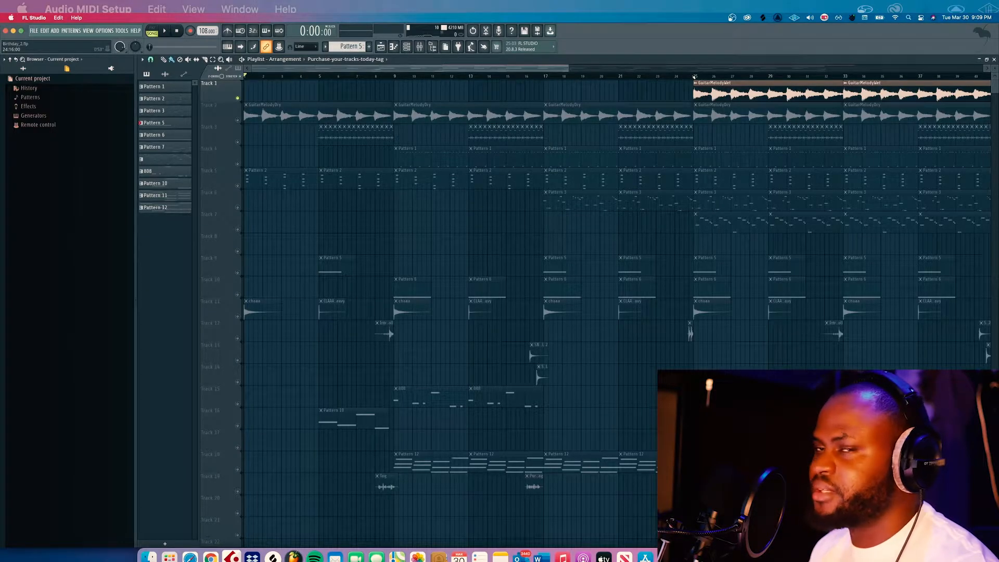
pyautogui.press('space')
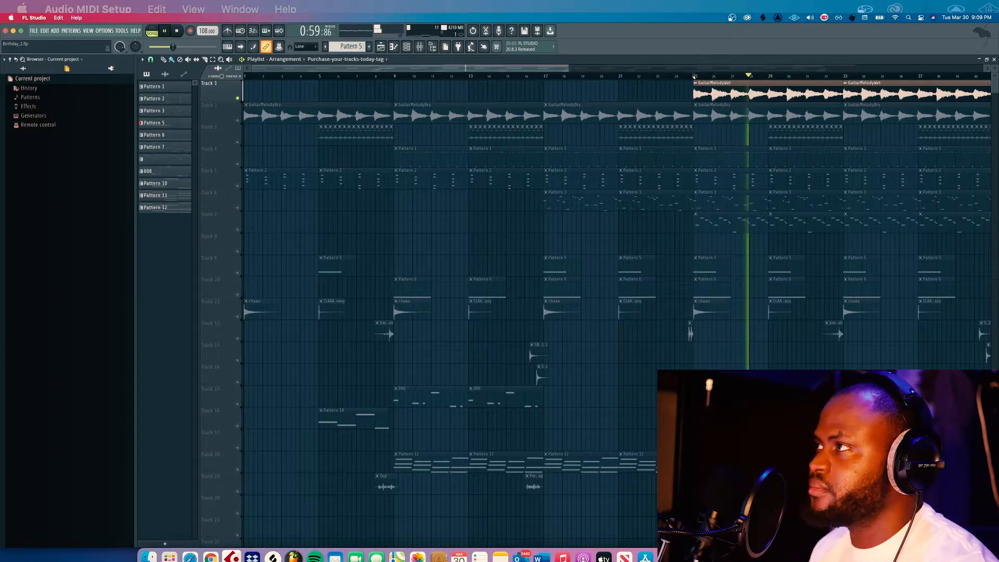
pyautogui.press('space')
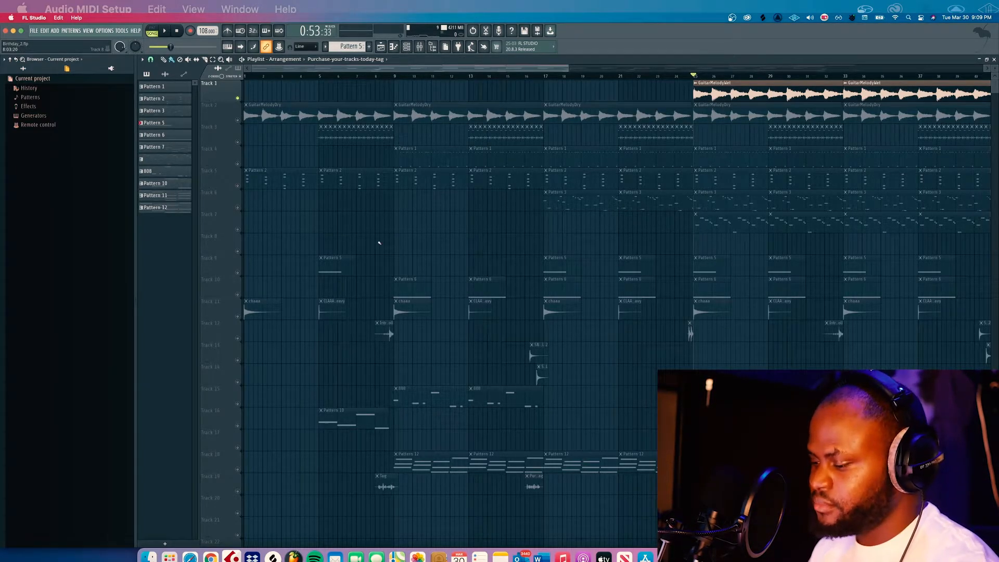
pyautogui.press('F9')
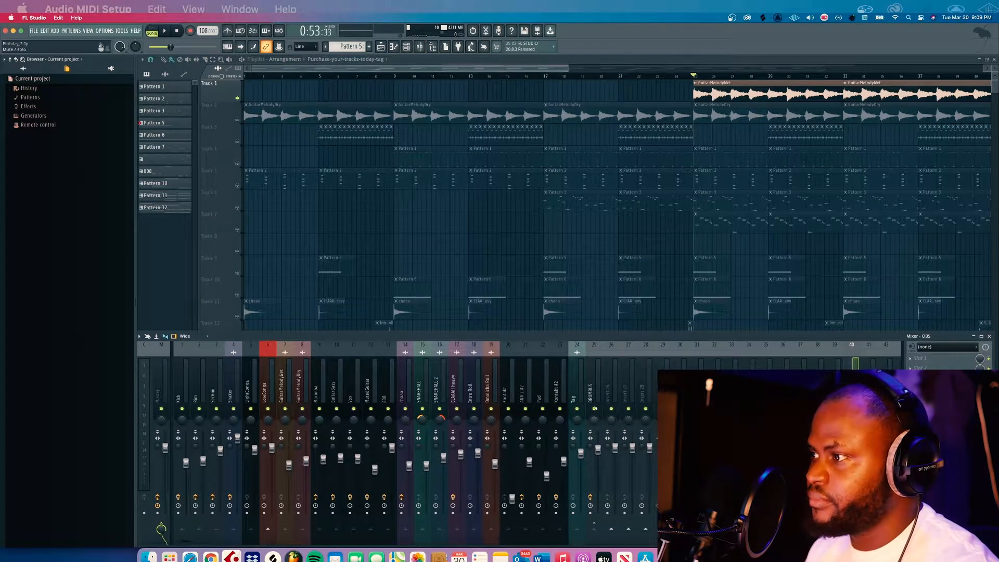
pyautogui.rightClick(595, 409)
pyautogui.scroll(-2, 480, 238)
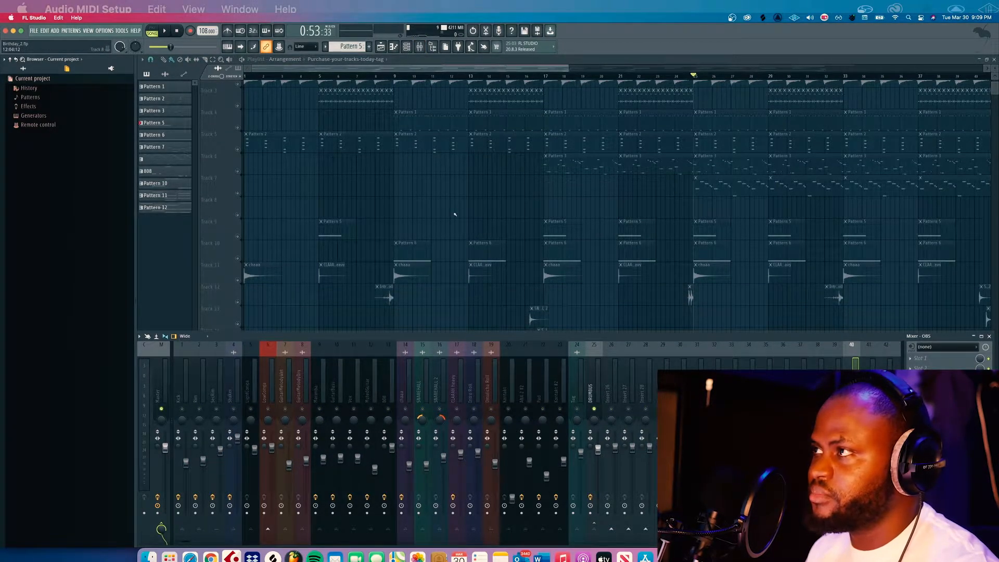
pyautogui.scroll(2, 454, 213)
pyautogui.press('F9')
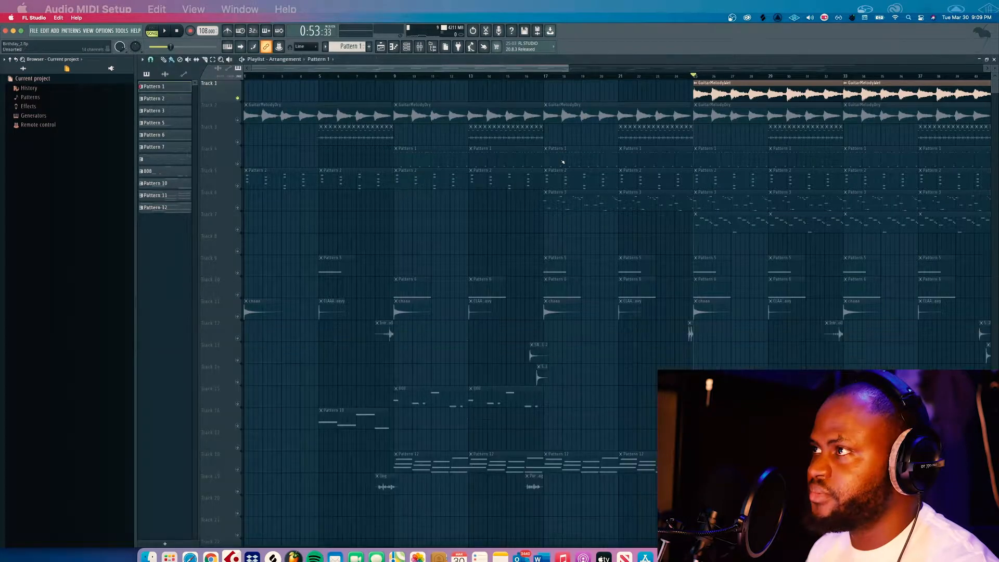
# Step: Open Pattern 1 in the channel rack and audition only its Kick channel from bar 17 with track 4 soloed
pyautogui.doubleClick(556, 163)
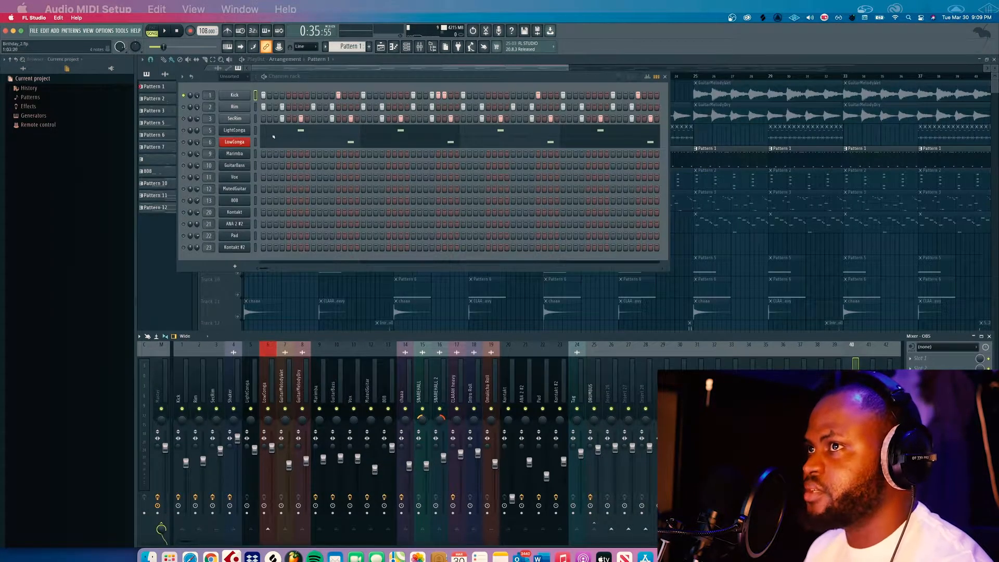
pyautogui.press('space')
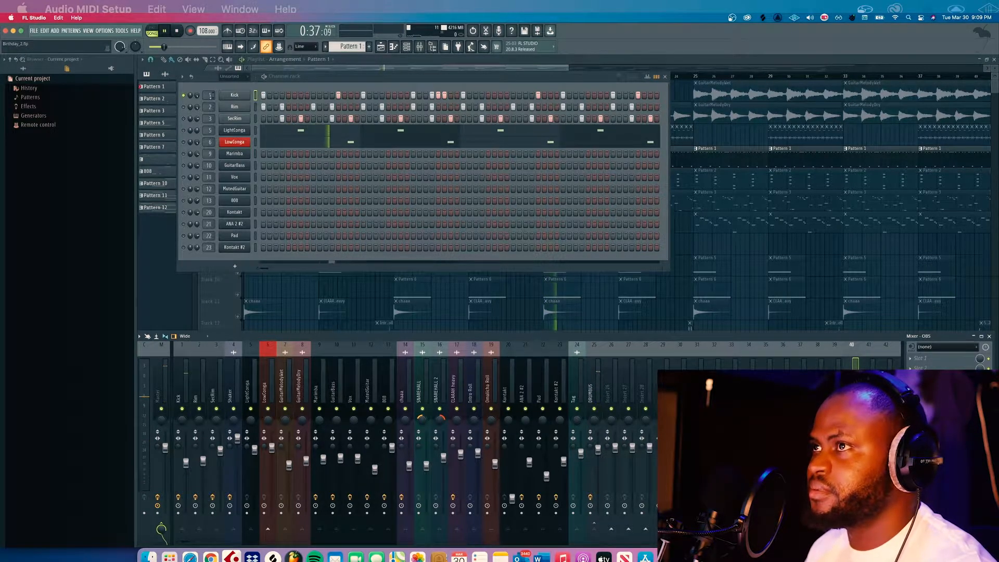
pyautogui.press('space')
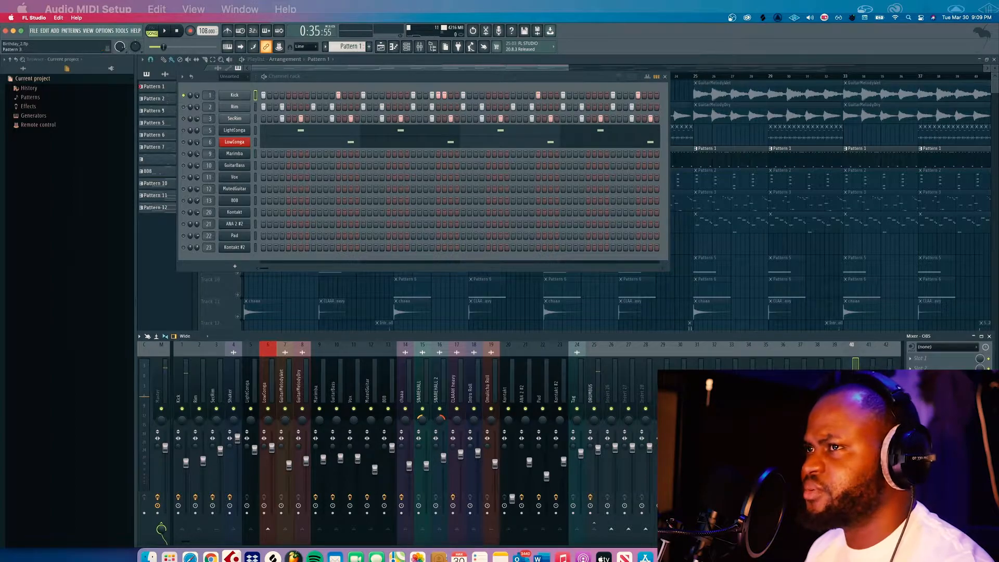
# Step: Enable the Rim channel alongside the Kick in Pattern 1 and play the two together
pyautogui.rightClick(184, 106)
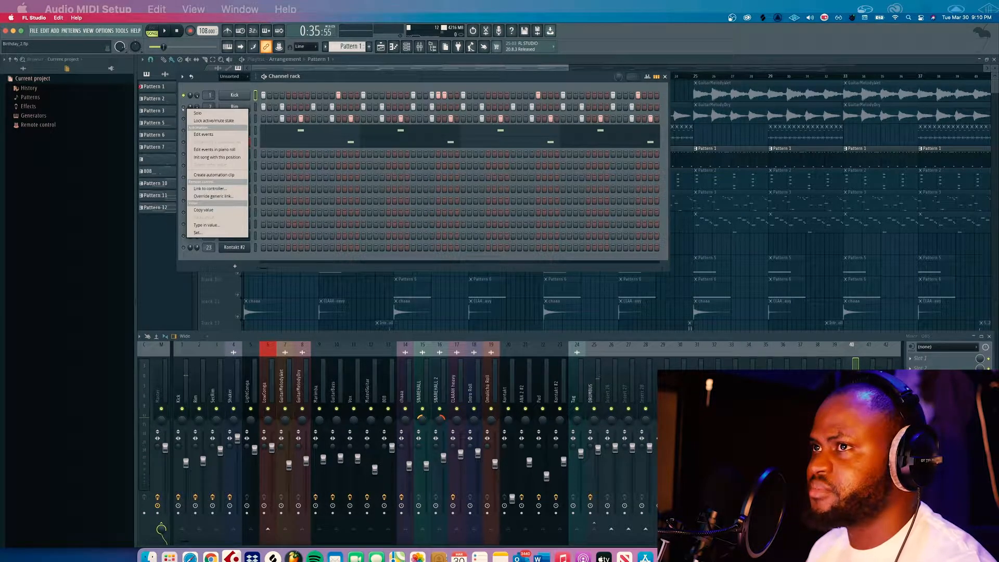
pyautogui.click(196, 112)
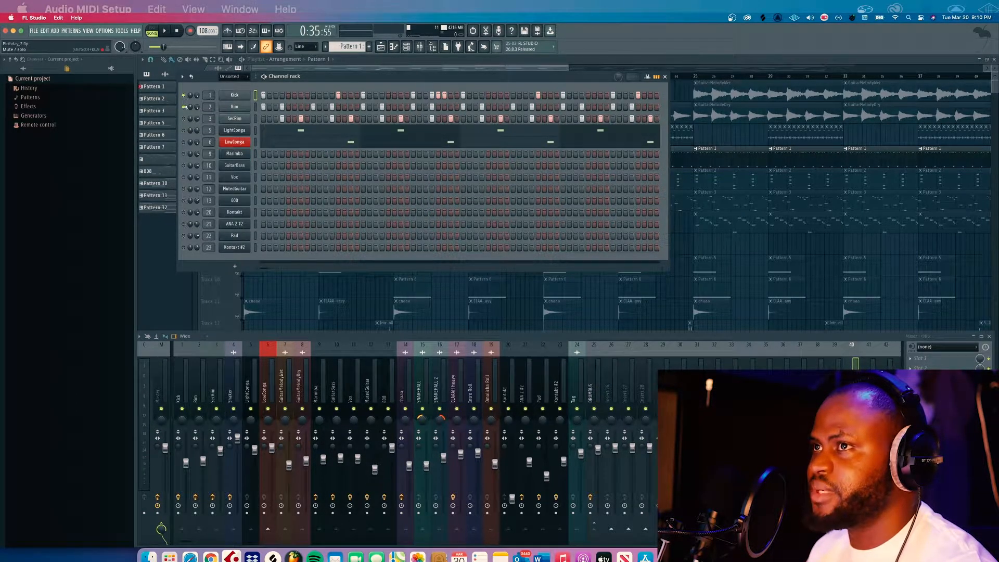
pyautogui.press('space')
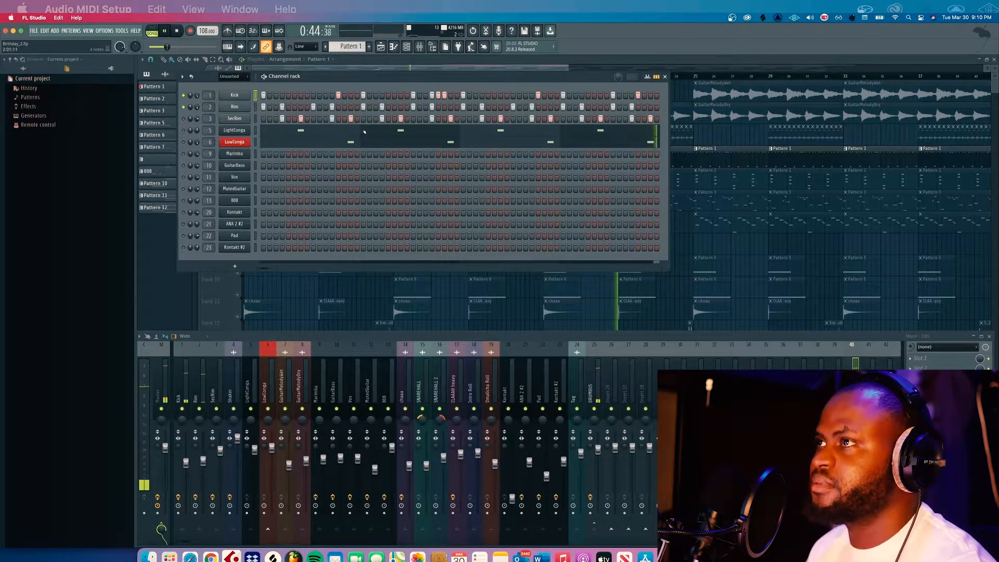
pyautogui.press('space')
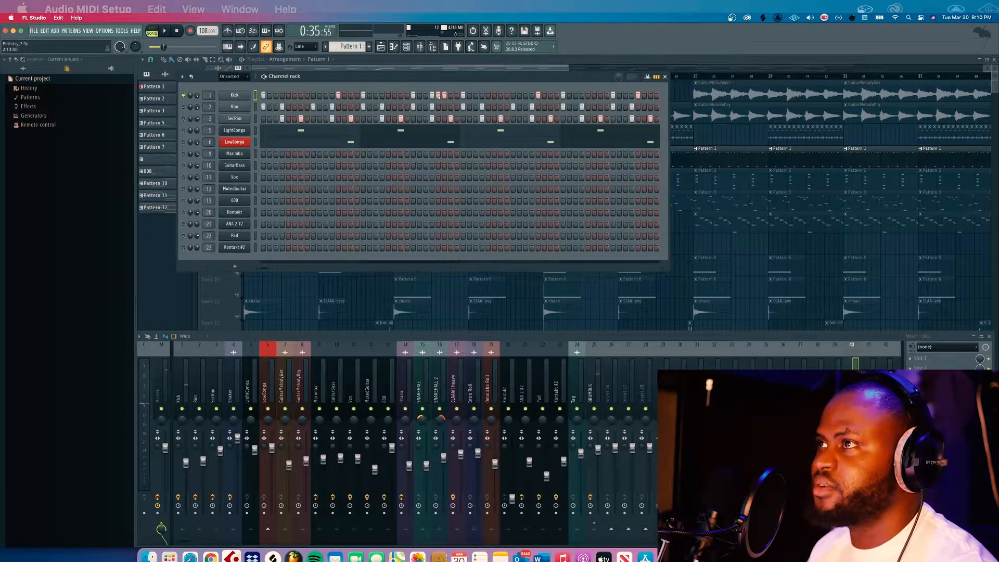
# Step: Show the Kick's step velocities in the graph editor and play the pattern to hear them
pyautogui.click(647, 77)
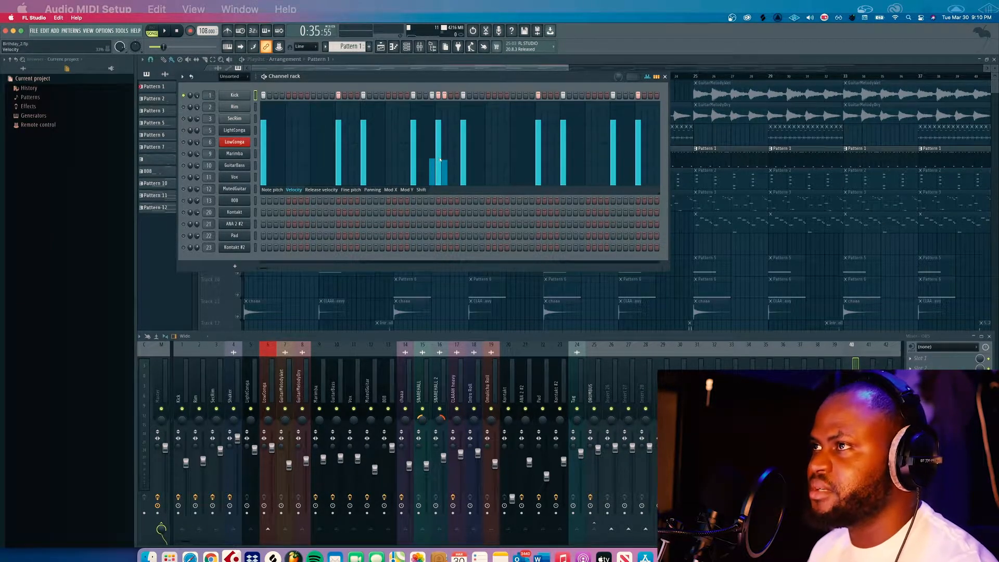
pyautogui.press('space')
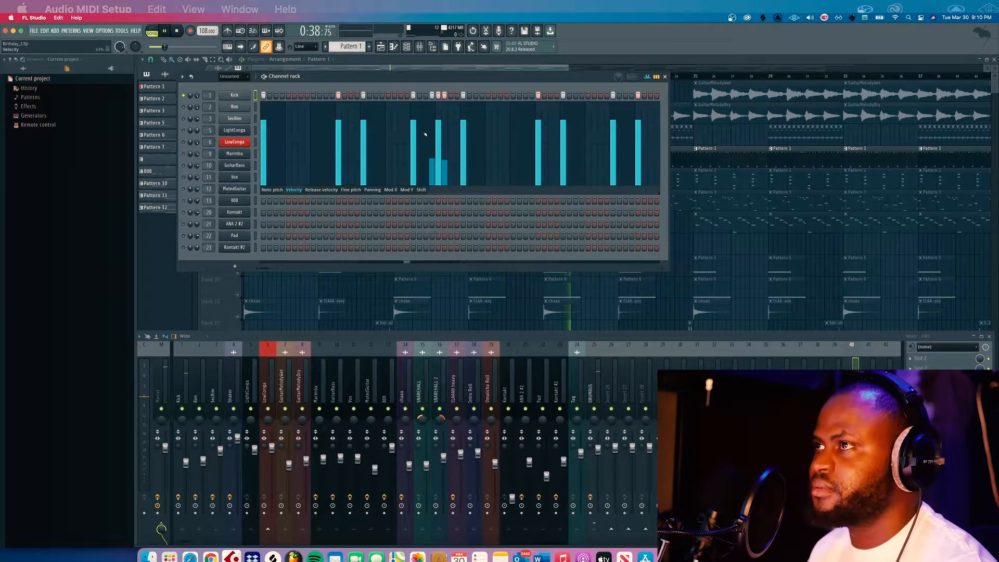
pyautogui.press('space')
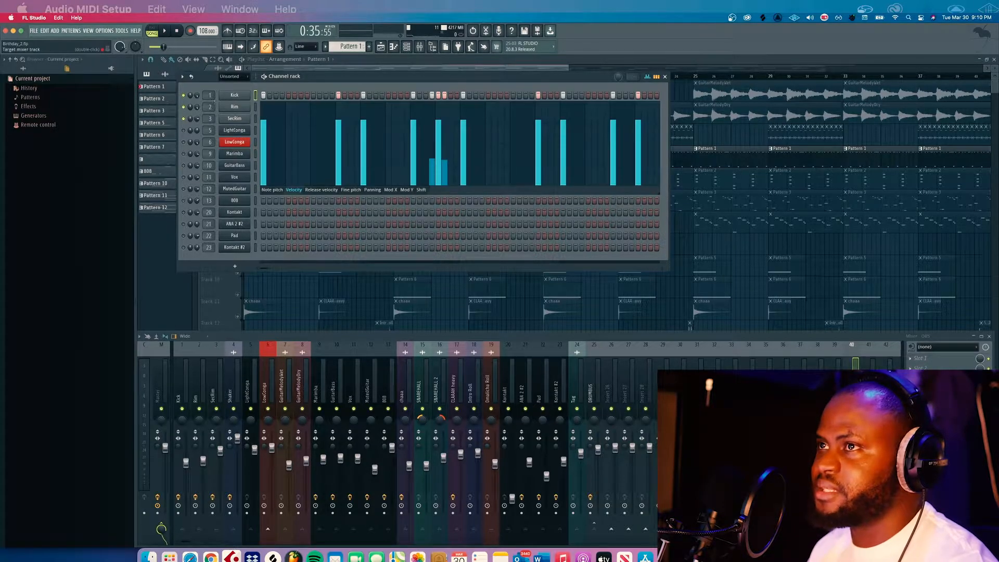
# Step: Hide the velocity graph and audition the Kick, Rim and SecRim channels together
pyautogui.click(647, 76)
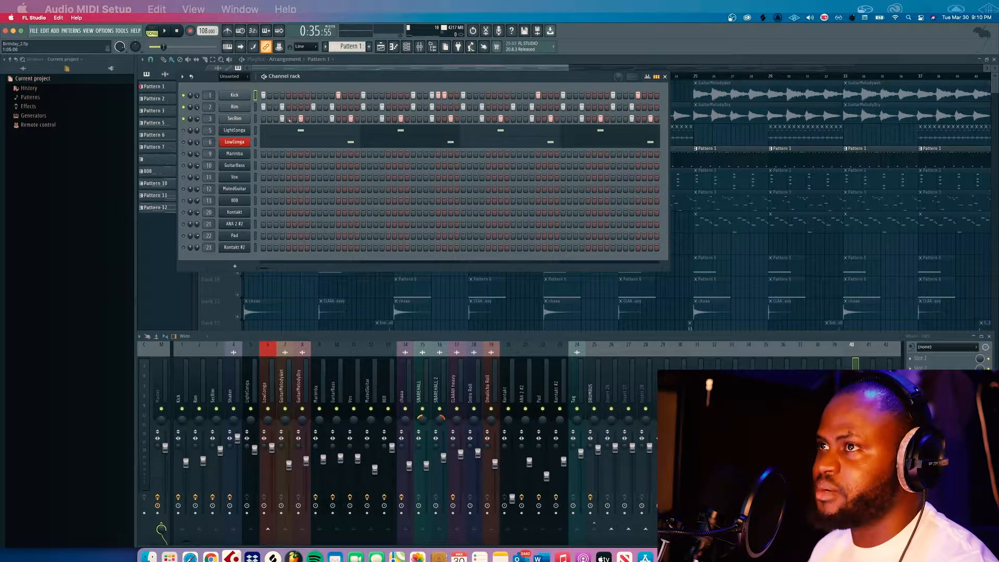
pyautogui.press('space')
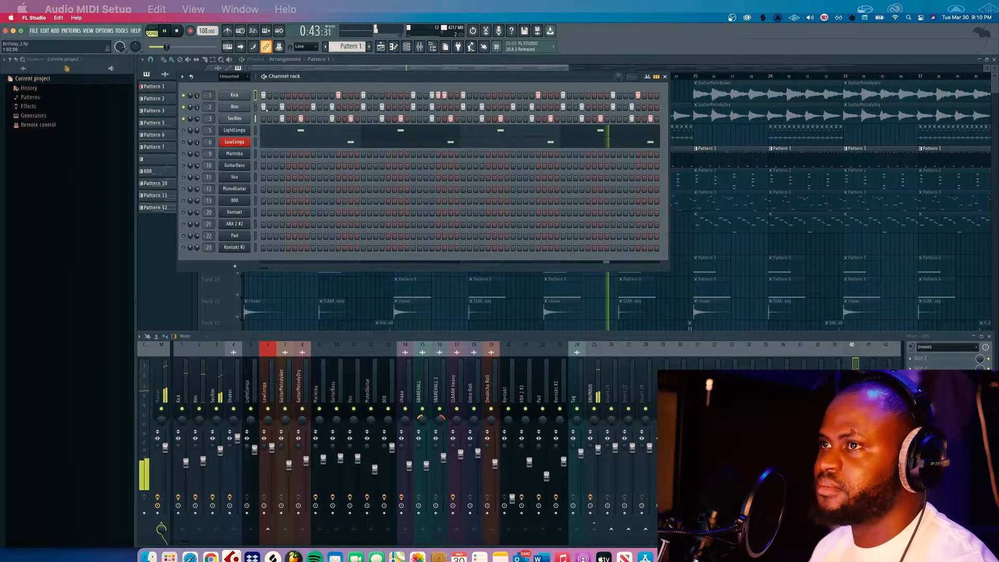
pyautogui.press('space')
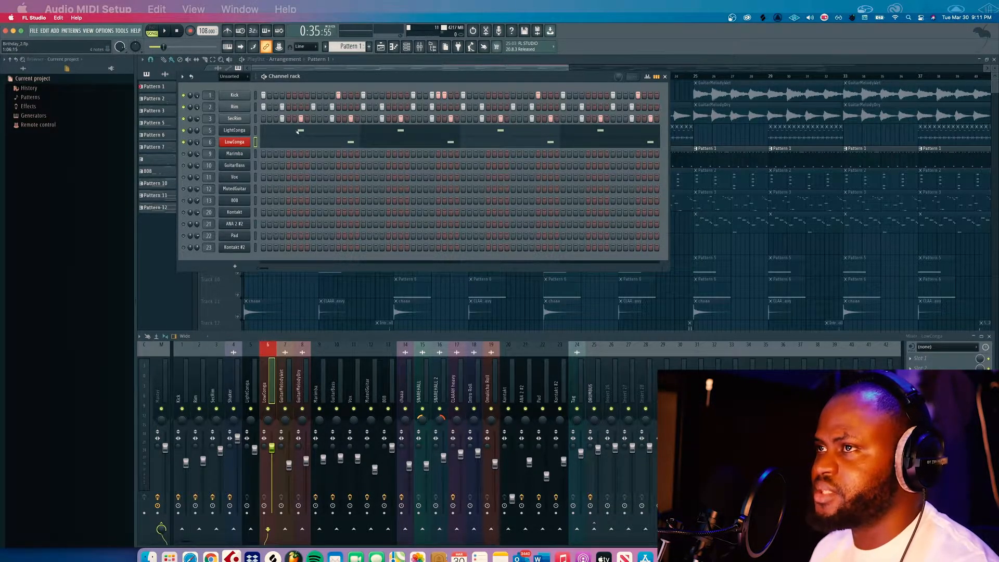
# Step: Play Pattern 1 with LightConga and LowConga added, viewing LightConga's Battery instrument, and close the instrument after stopping playback
pyautogui.press('space')
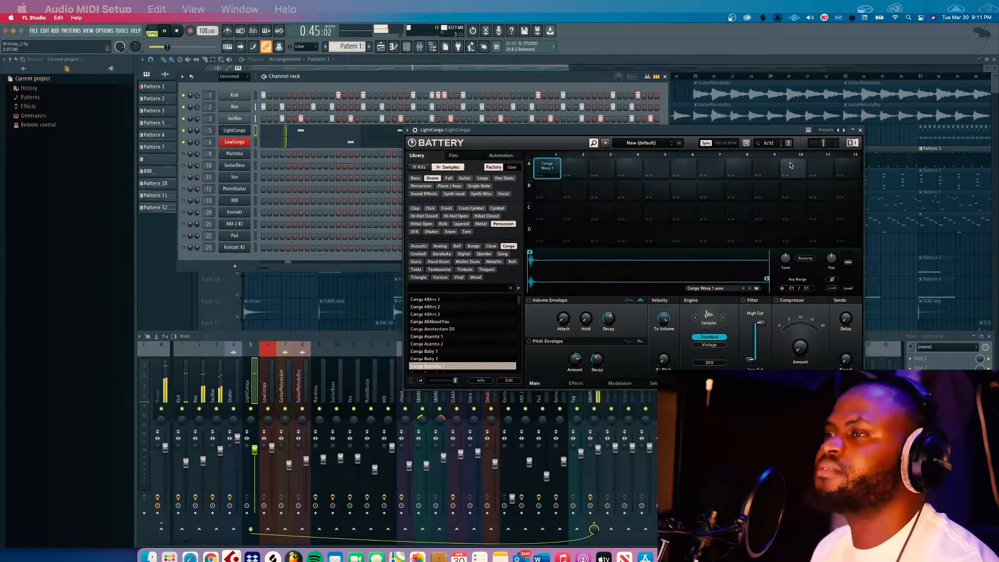
pyautogui.press('space')
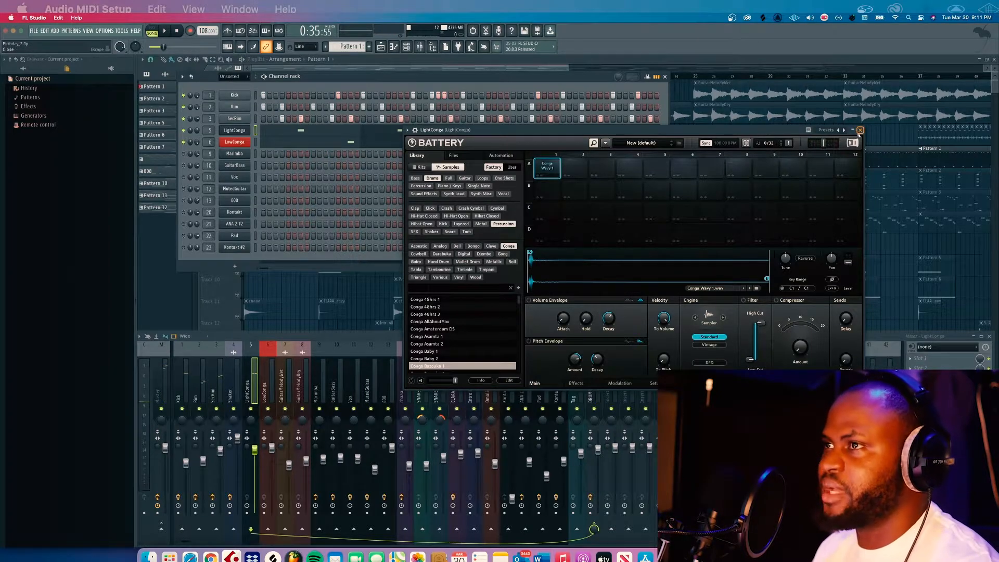
pyautogui.click(860, 130)
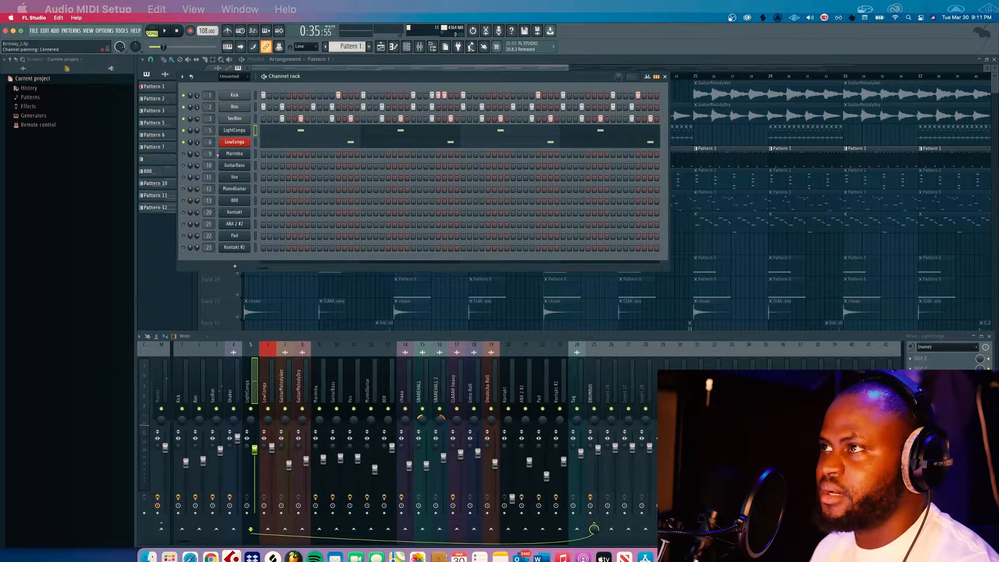
# Step: Close the channel rack and mixer, enable track 3 alongside track 4, and set the playback position to bar 13
pyautogui.click(664, 76)
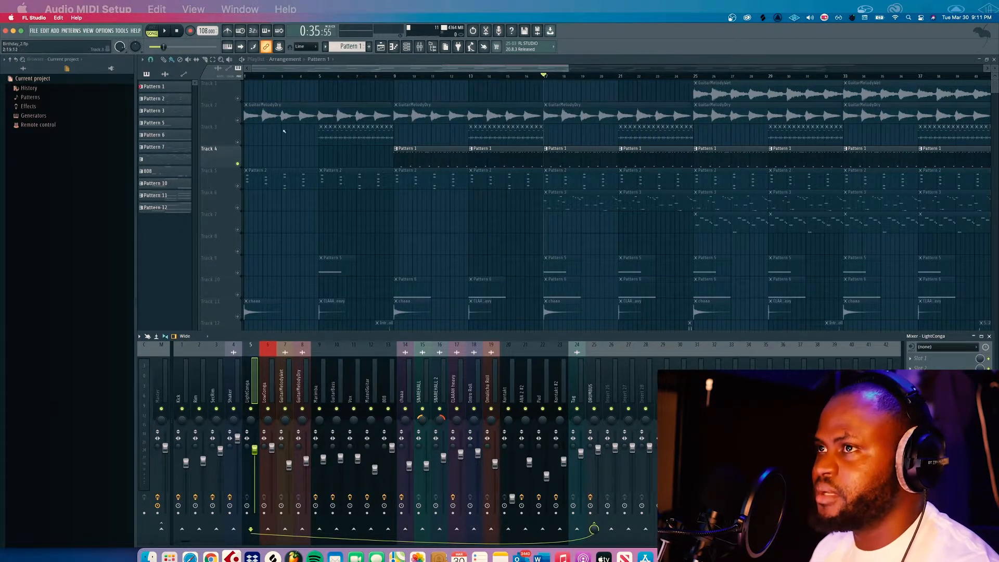
pyautogui.press('F9')
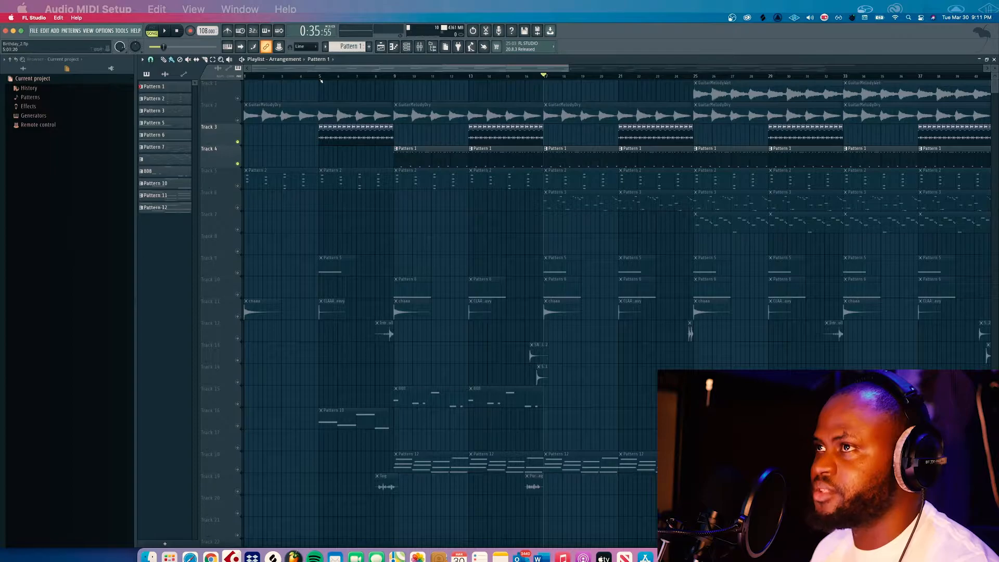
pyautogui.click(469, 79)
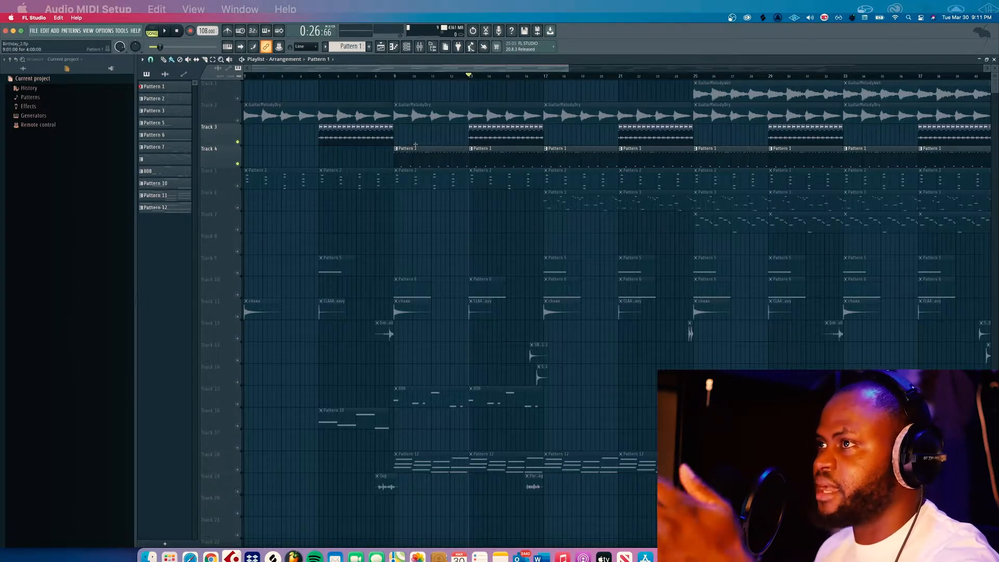
# Step: Play tracks 3 and 4 together from bar 13 with the Shaker channel unmuted, stop playback, and close the channel rack
pyautogui.press('space')
pyautogui.press('F6')
pyautogui.press('F9')
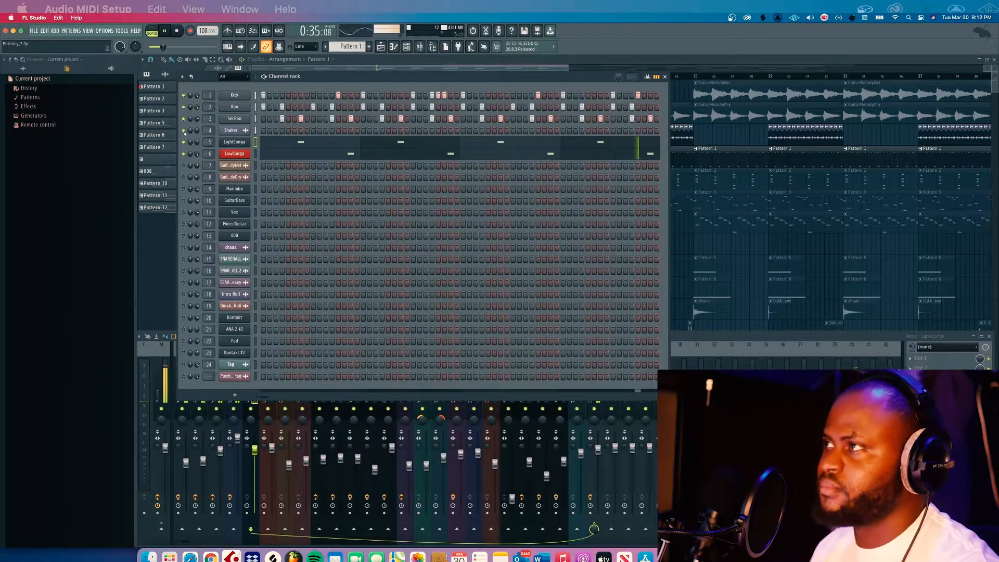
pyautogui.press('space')
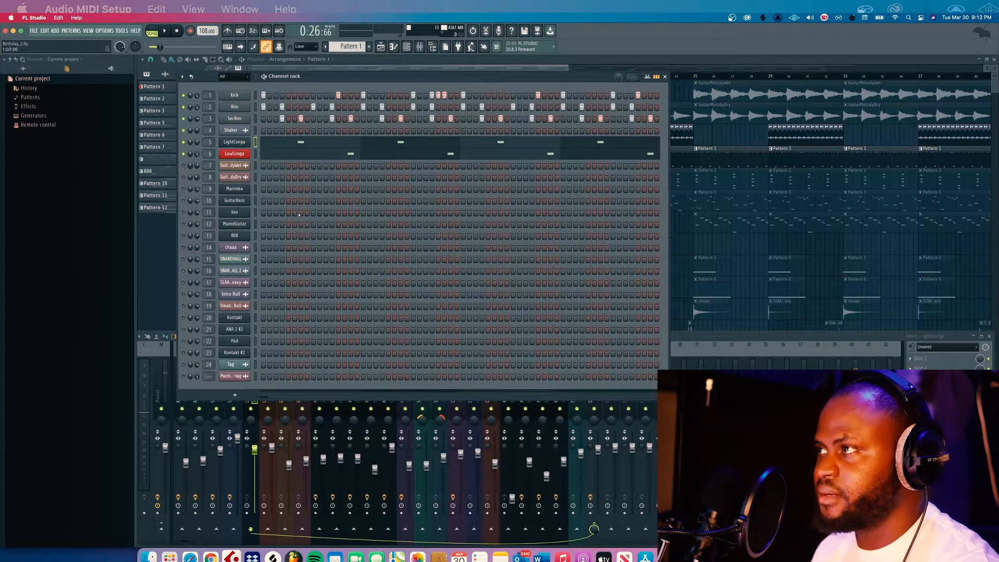
pyautogui.click(664, 77)
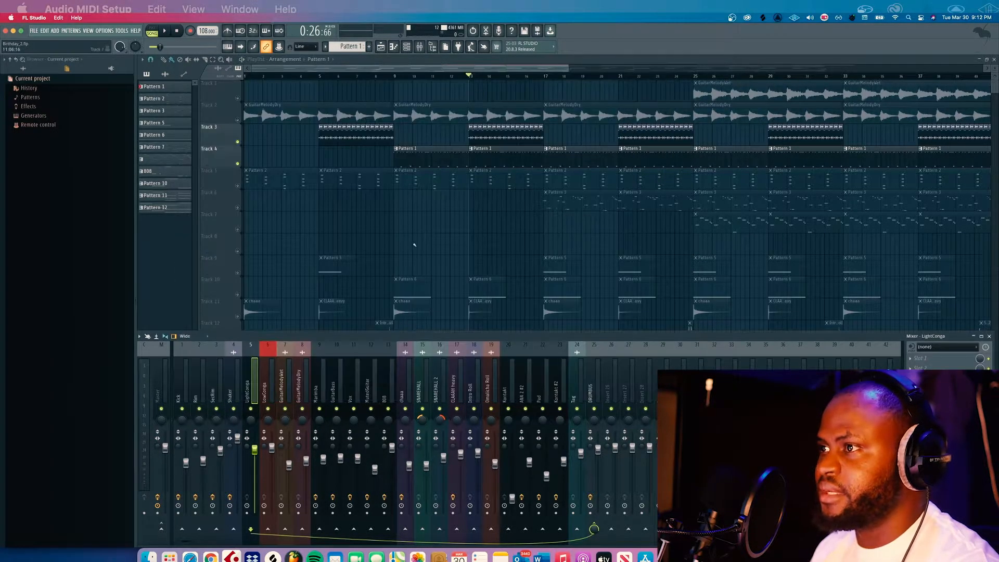
# Step: Enable track 15 with the 808 pattern and set the playback position to bar 9
pyautogui.scroll(-1, 413, 245)
pyautogui.scroll(1, 412, 246)
pyautogui.scroll(-5, 413, 246)
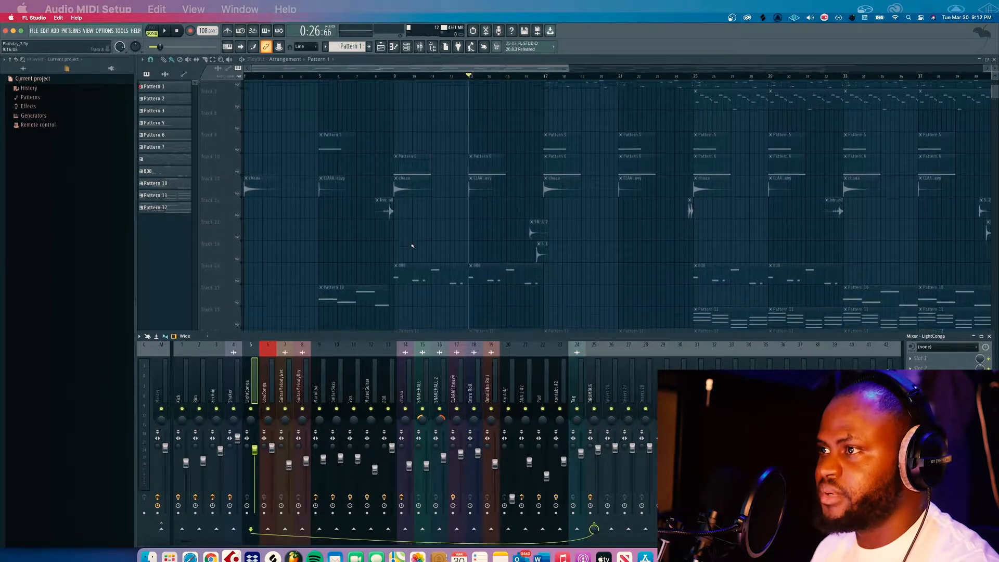
pyautogui.click(238, 277)
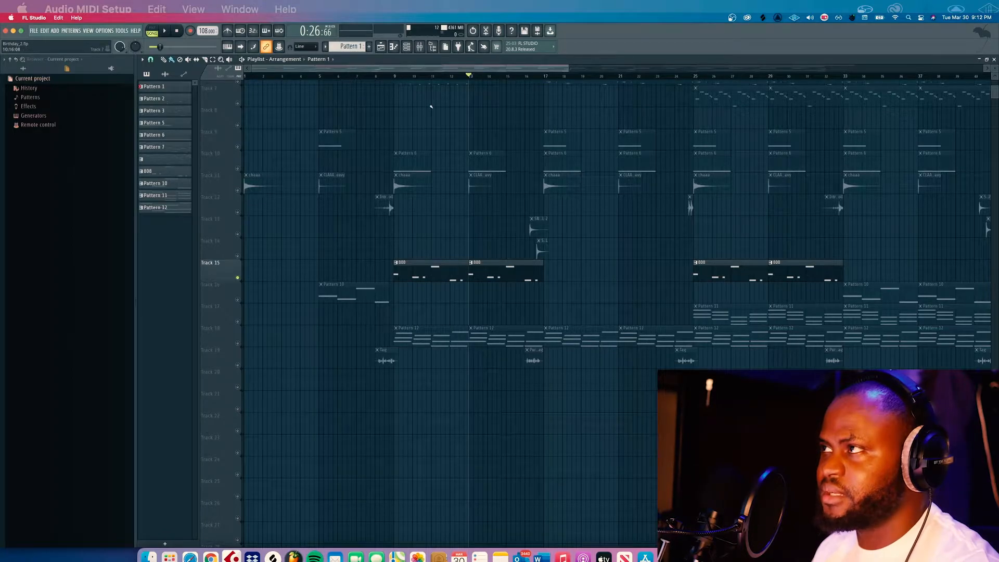
pyautogui.scroll(1, 430, 106)
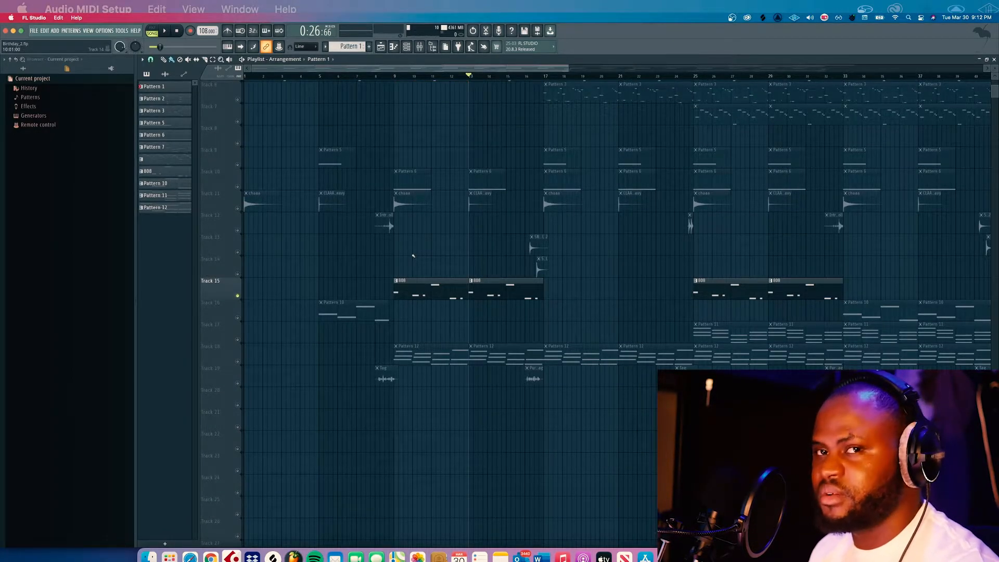
pyautogui.scroll(3, 413, 256)
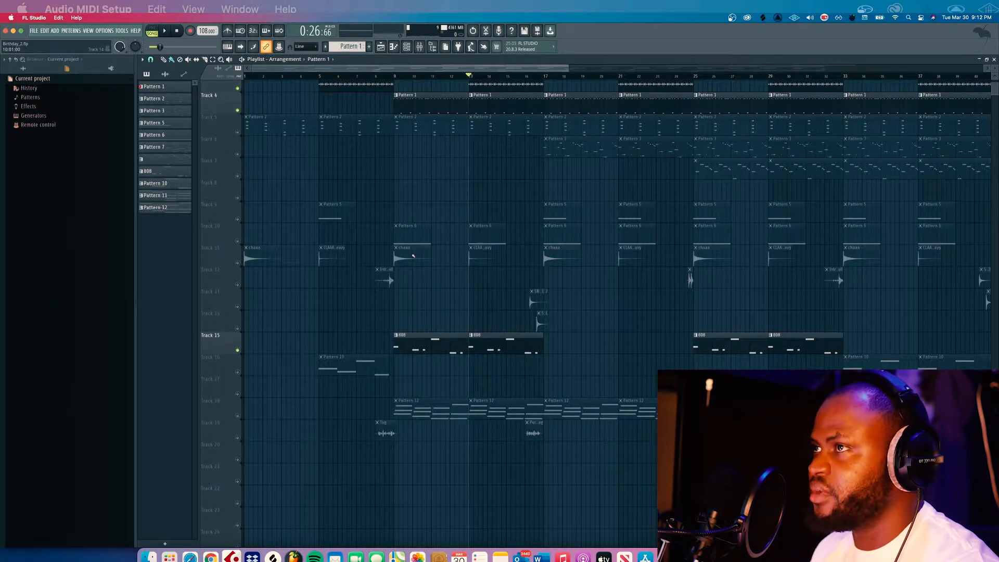
pyautogui.click(395, 78)
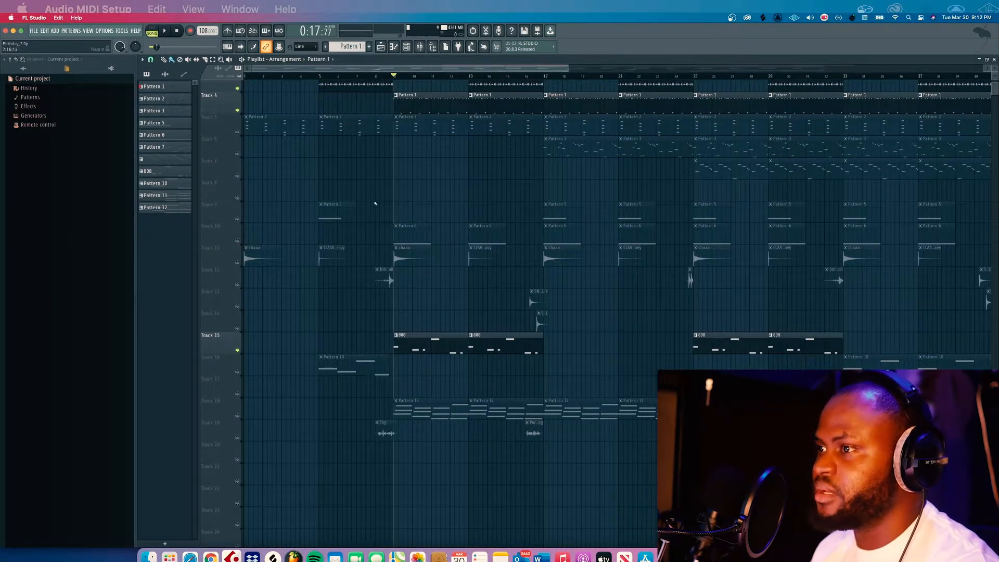
# Step: Unmute the 808 channel in the channel rack and play the 808 together with the drums from bar 9
pyautogui.press('F9')
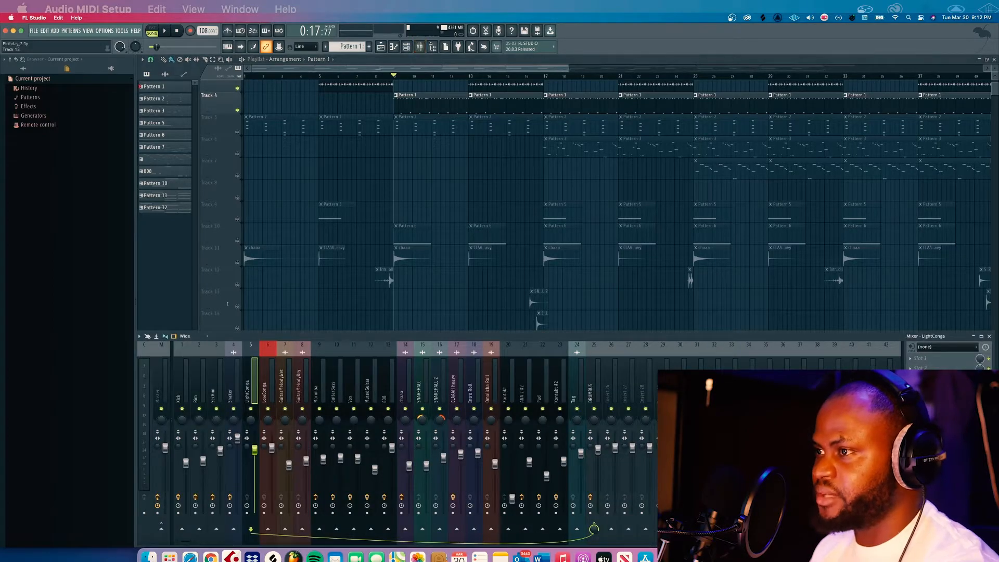
pyautogui.press('F6')
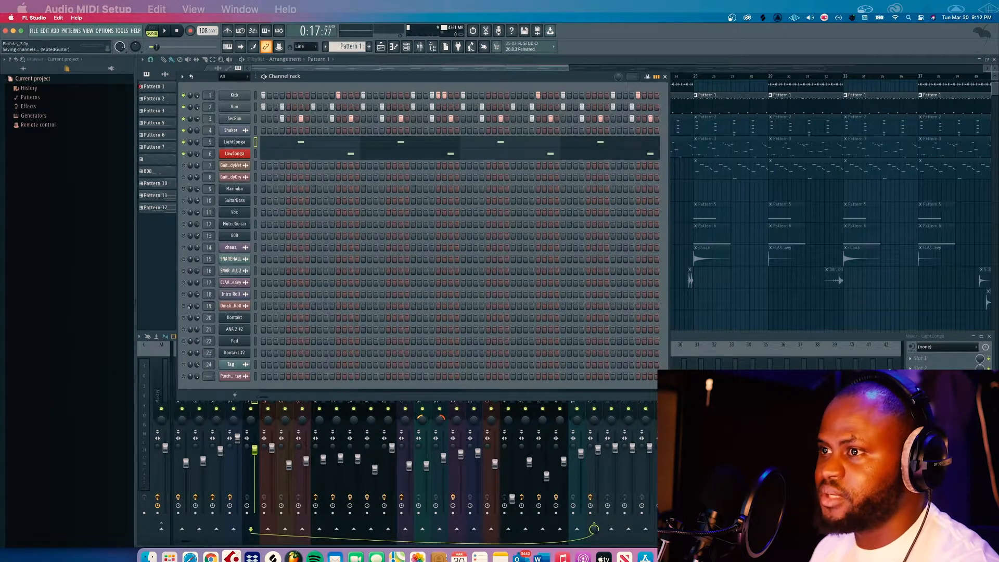
pyautogui.press('space')
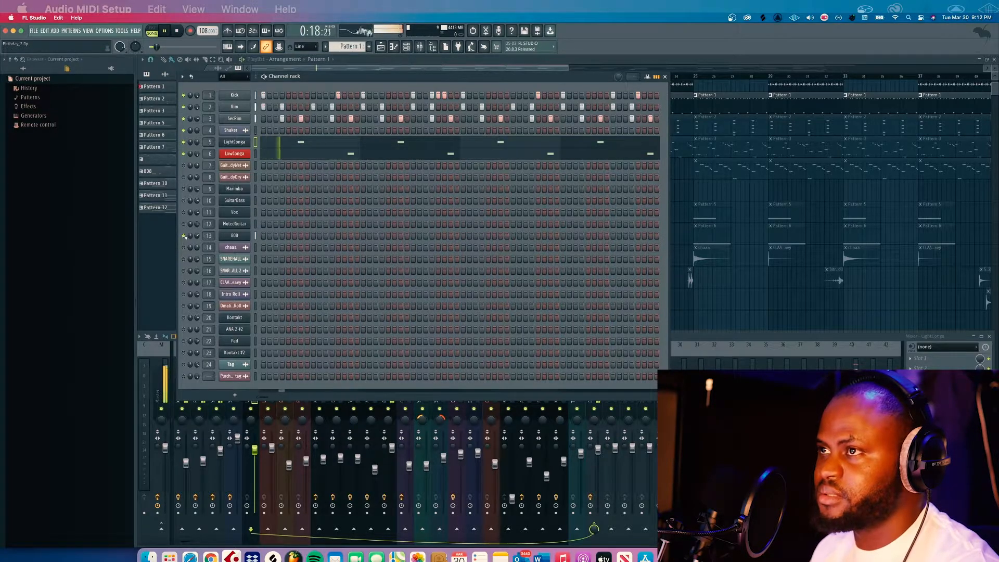
pyautogui.press('F6')
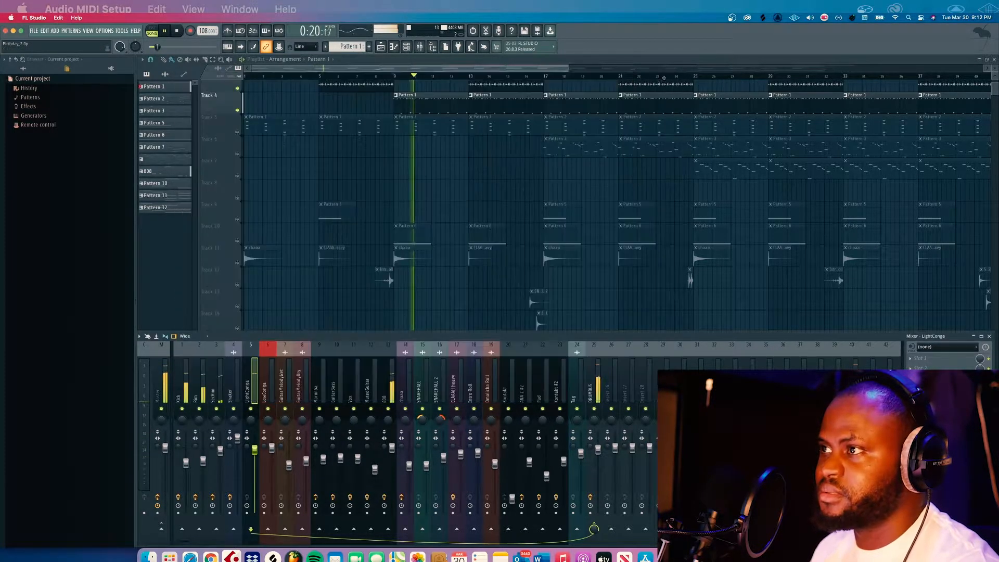
# Step: Show the 808 pattern's notes in the piano roll during playback, stop playback, and close the piano roll
pyautogui.scroll(-3, 444, 267)
pyautogui.doubleClick(445, 268)
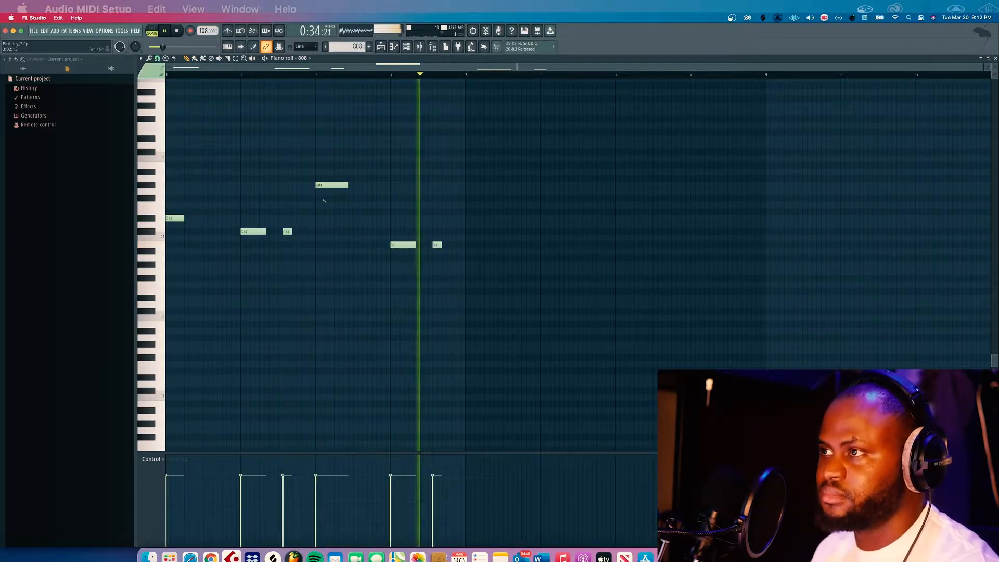
pyautogui.press('space')
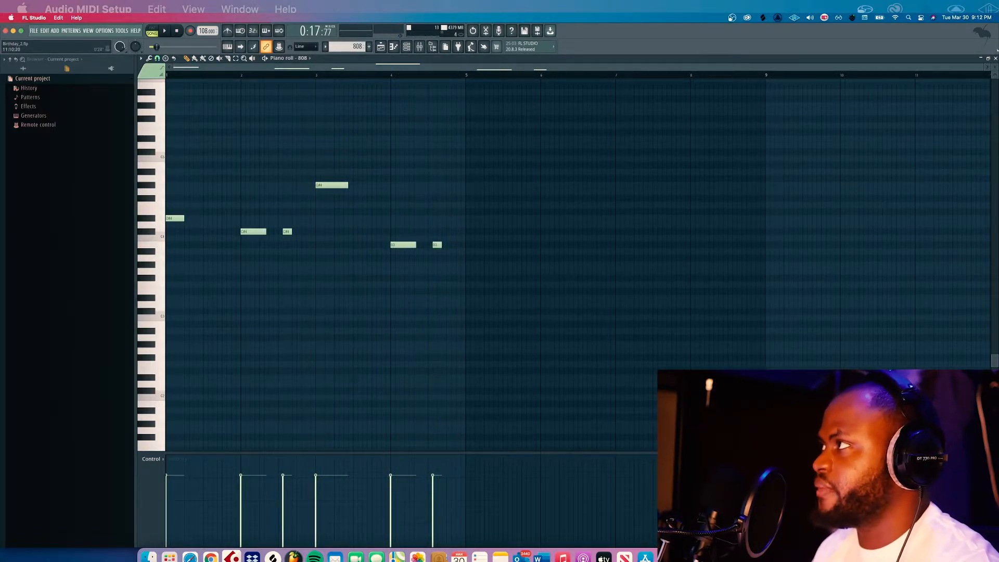
pyautogui.click(995, 58)
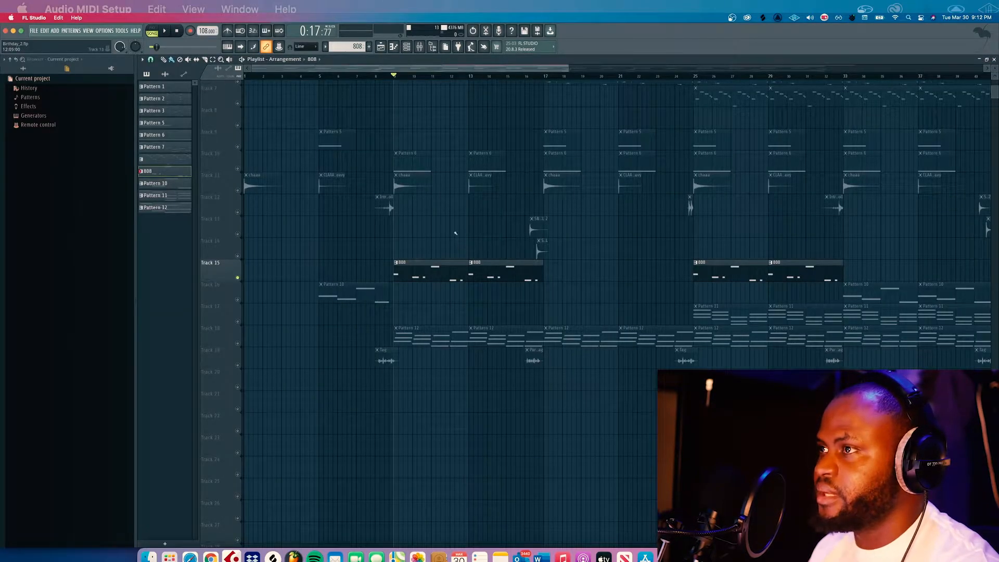
# Step: Enable track 5 with Pattern 2 and unmute its Marimba channel in the channel rack
pyautogui.scroll(6, 457, 237)
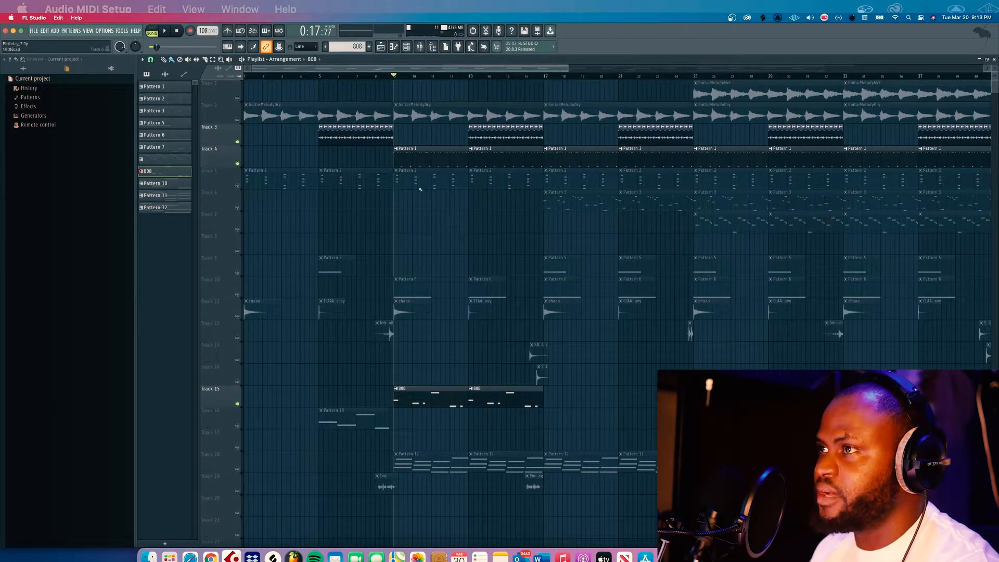
pyautogui.click(238, 185)
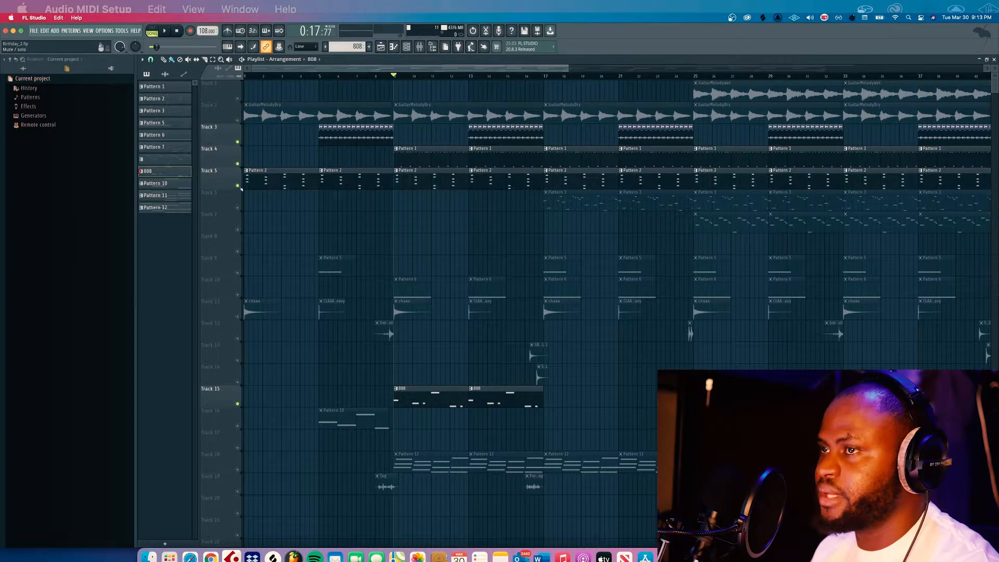
pyautogui.press('F6')
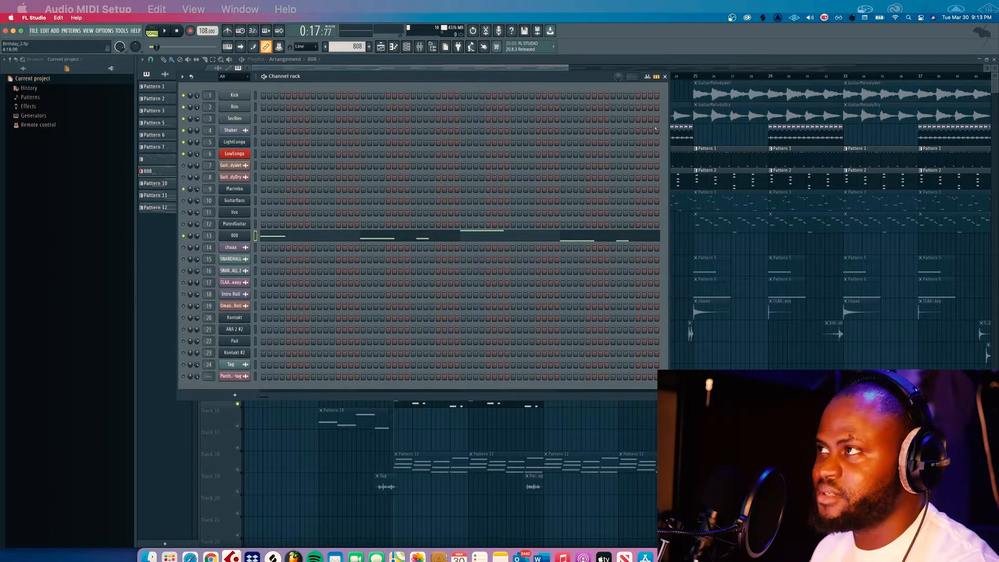
pyautogui.click(665, 76)
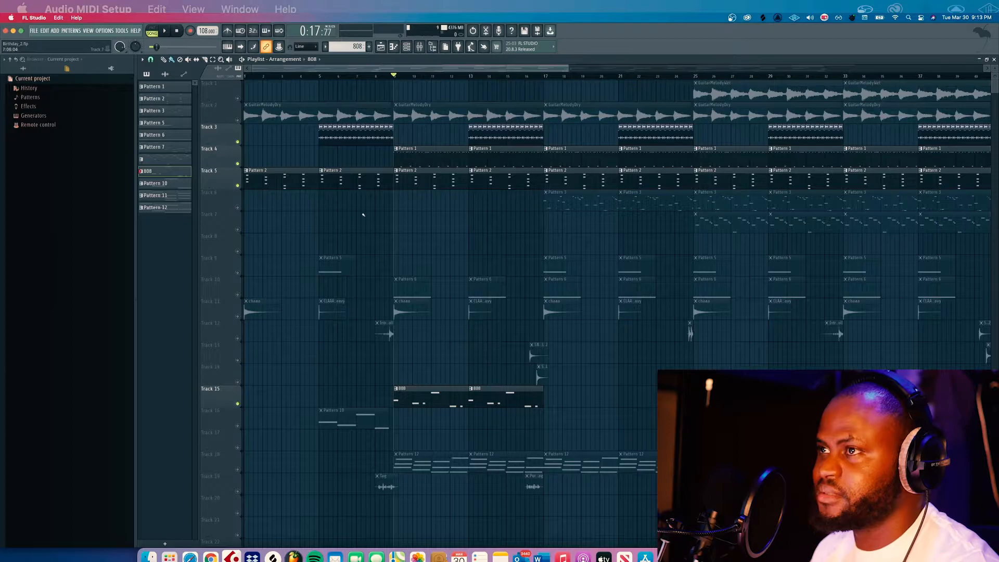
# Step: Solo track 5 and play it from bar 9 while viewing Pattern 2's Marimba notes in the piano roll, ending back in the playlist
pyautogui.rightClick(240, 185)
pyautogui.click(238, 185)
pyautogui.rightClick(238, 185)
pyautogui.press('space')
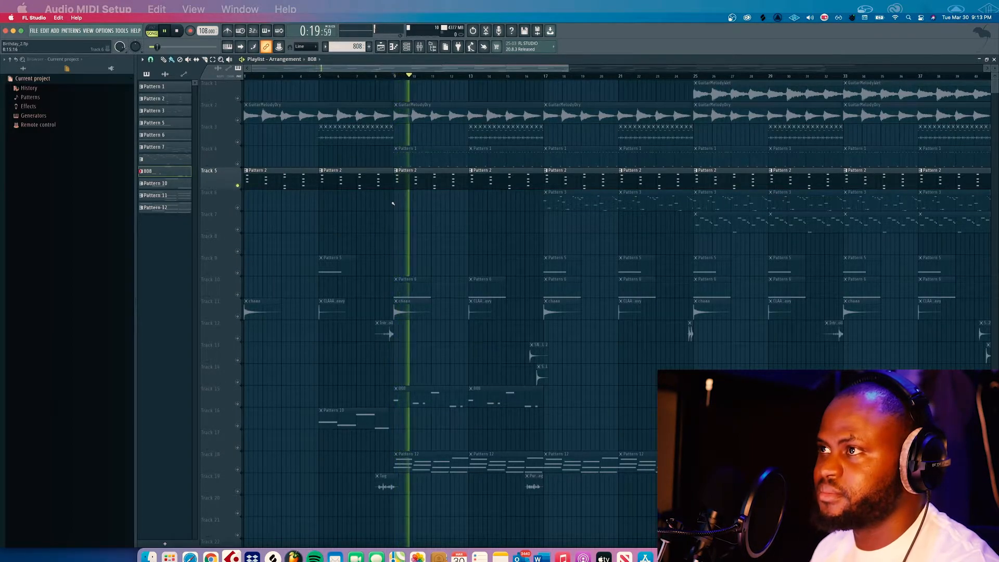
pyautogui.doubleClick(402, 179)
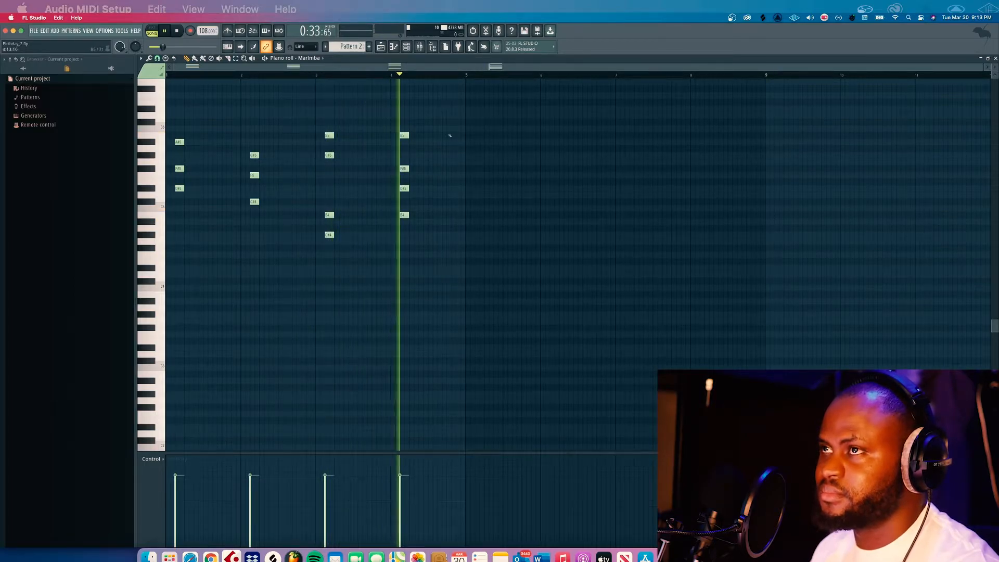
pyautogui.press('space')
pyautogui.press('F5')
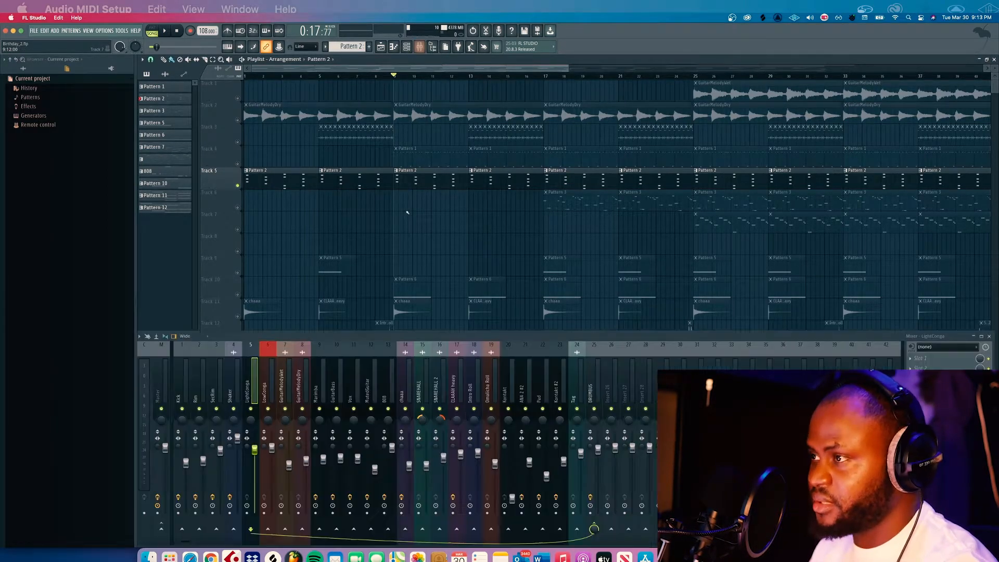
# Step: Inspect the Fruity Reeverb 2 effect on the Marimba mixer track and close it
pyautogui.press('F9')
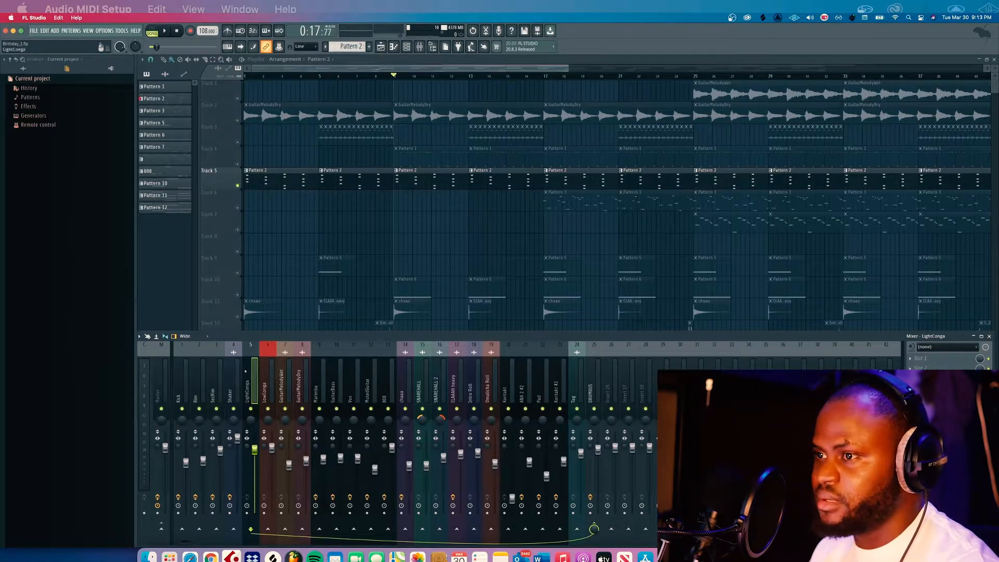
pyautogui.click(323, 387)
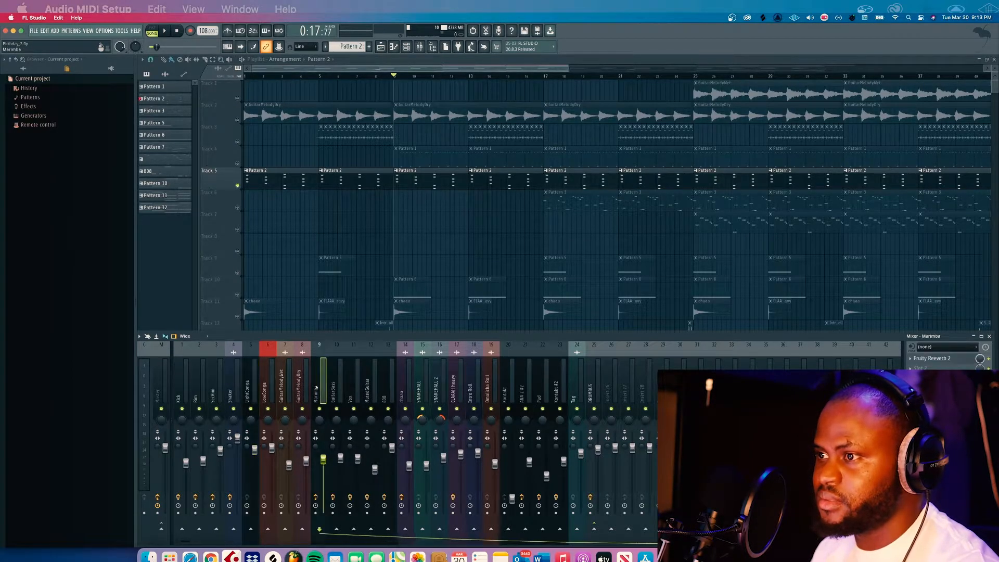
pyautogui.click(948, 359)
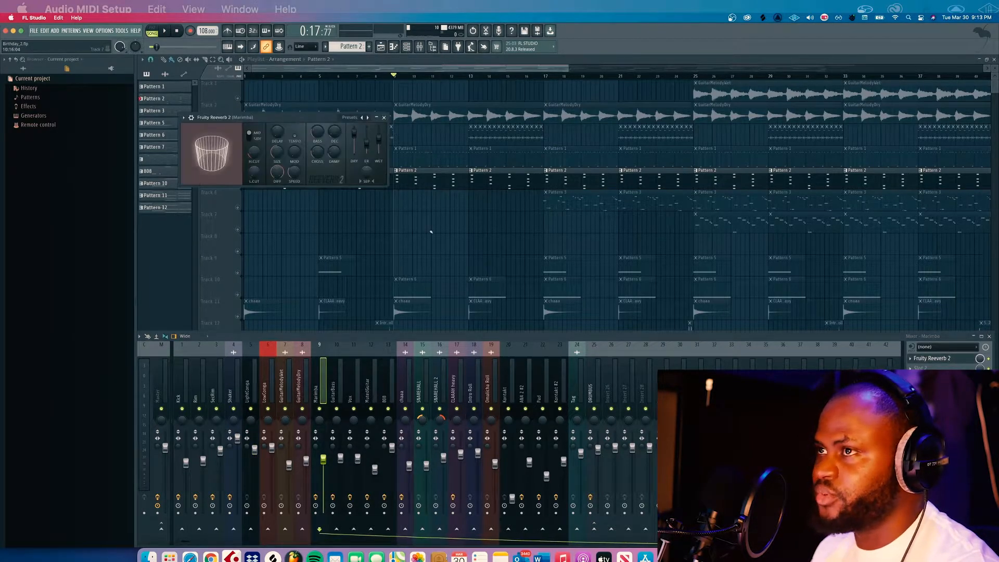
pyautogui.click(382, 115)
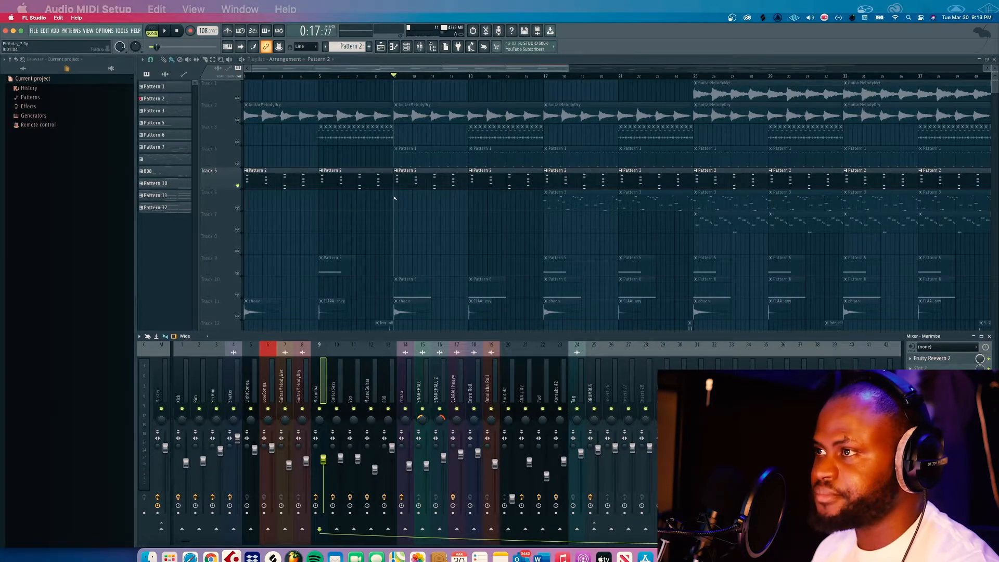
# Step: View Pattern 6's Vox note in the piano roll and its Kontakt Exhale instrument, and return to the playlist
pyautogui.scroll(-2, 395, 199)
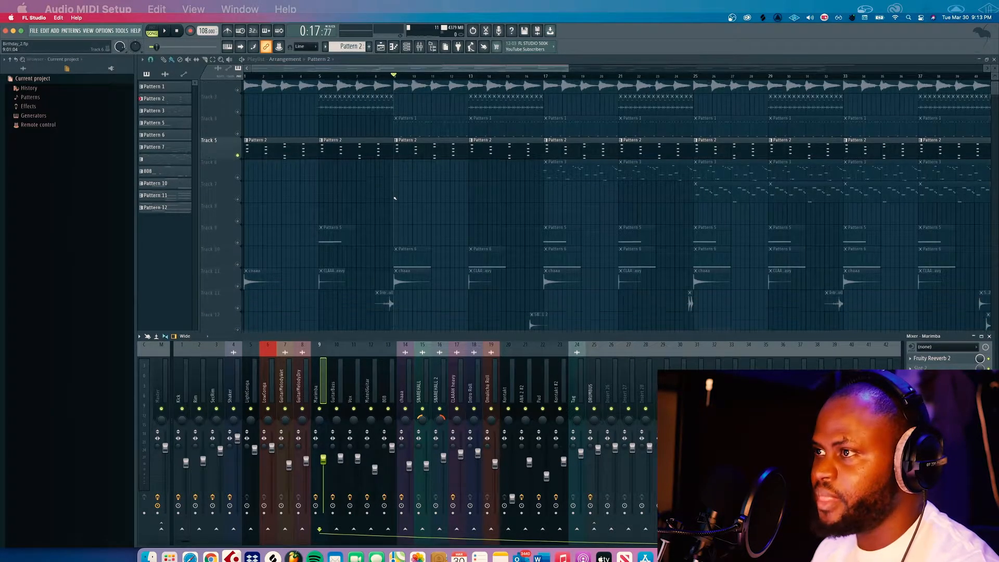
pyautogui.doubleClick(416, 250)
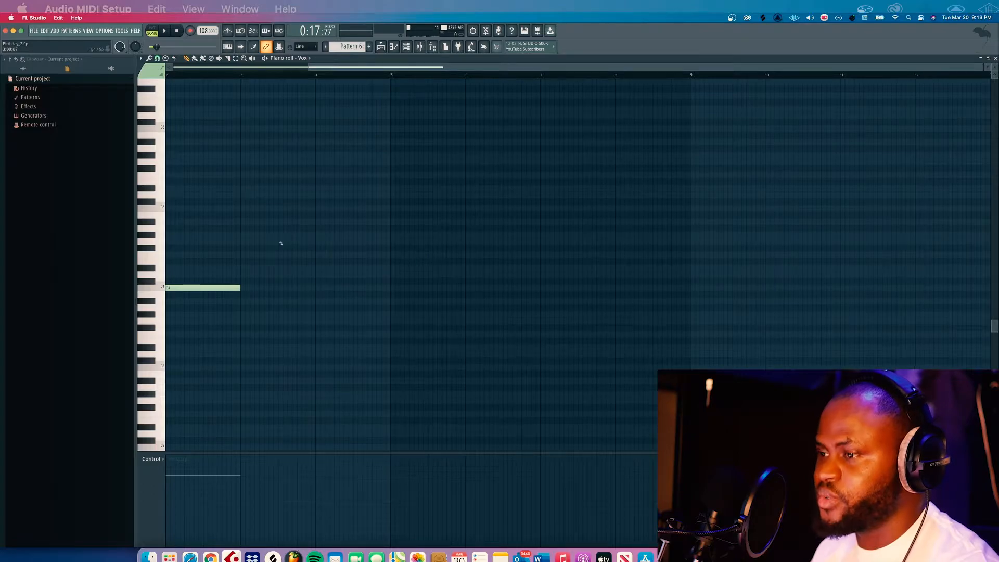
pyautogui.press('F6')
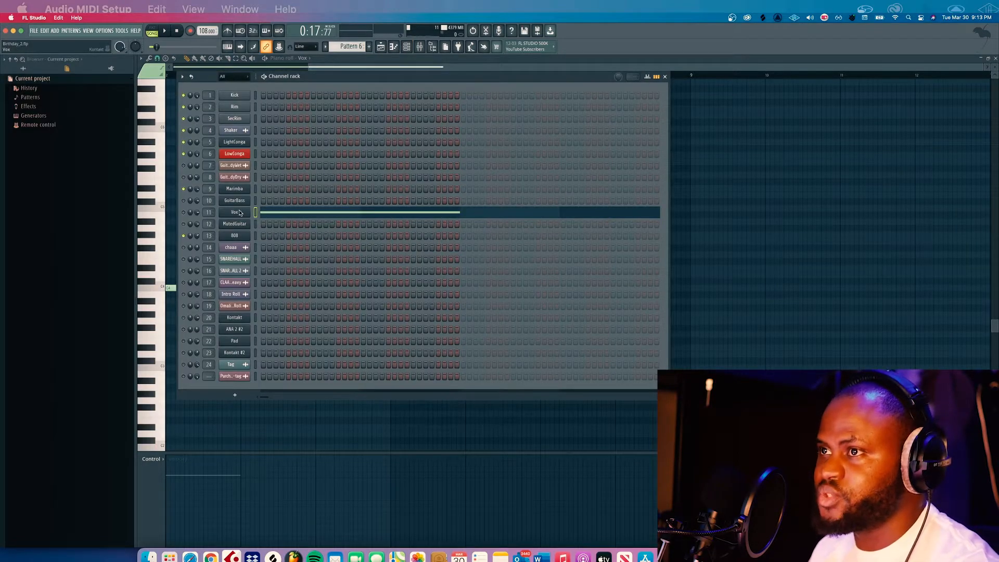
pyautogui.click(240, 213)
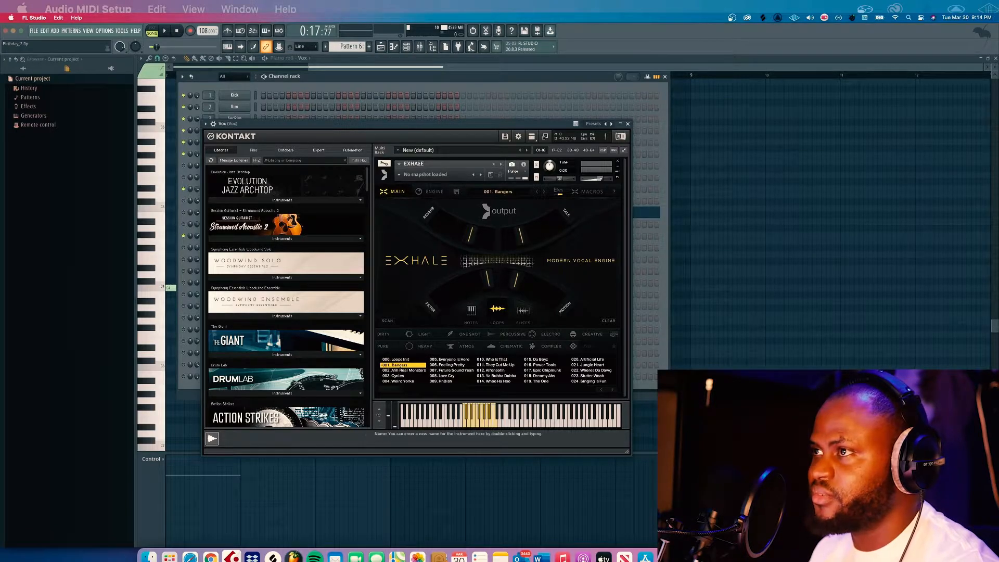
pyautogui.click(620, 125)
pyautogui.press('F5')
# Step: Solo track 10 and play its Pattern 6 vocal clip from bar 9, stopping after the audition
pyautogui.rightClick(237, 259)
pyautogui.press('space')
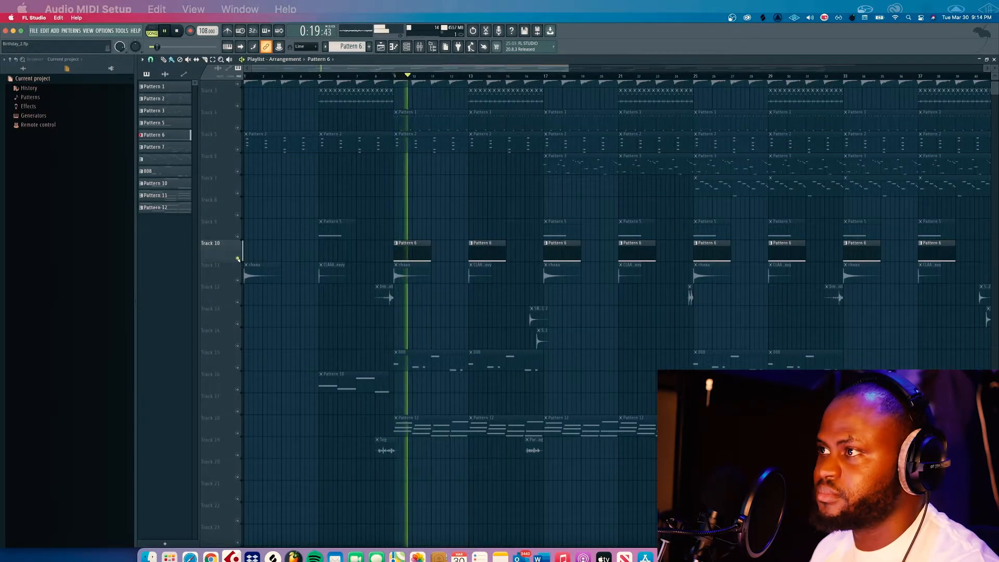
pyautogui.press('space')
# Step: Solo track 9 to audition Pattern 5 from bar 25, and enable track 10 to hear Patterns 5 and 6 together
pyautogui.scroll(2, 581, 200)
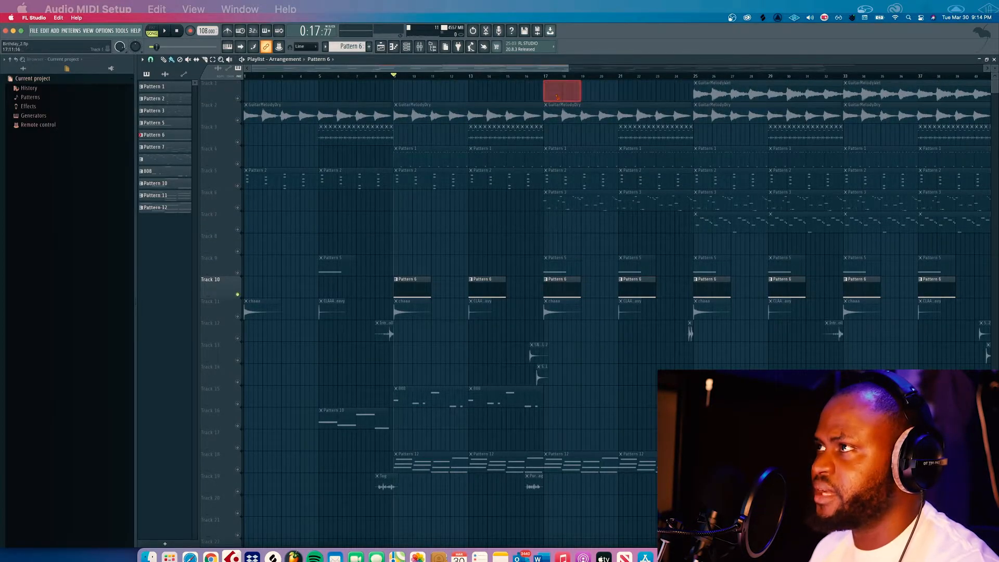
pyautogui.click(544, 78)
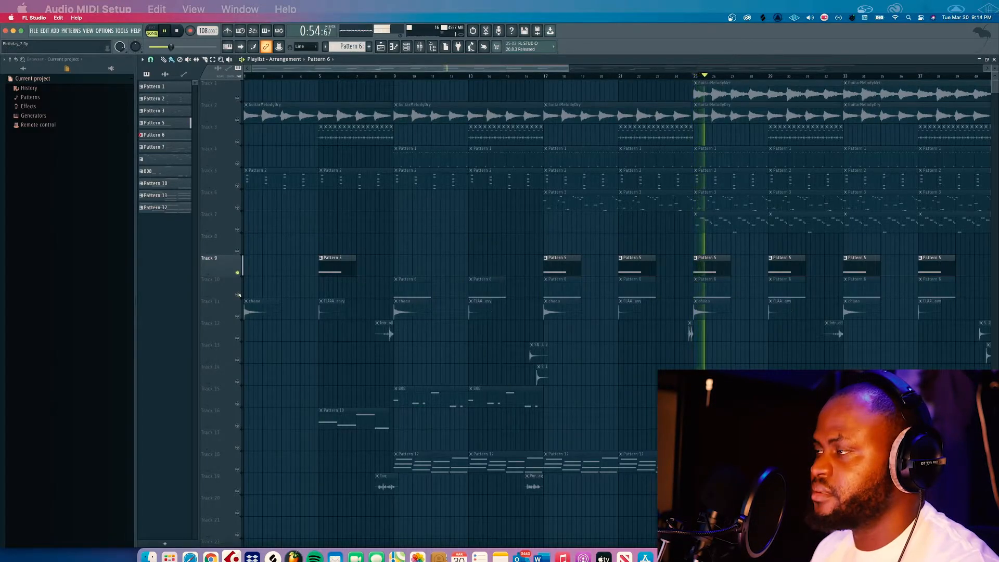
pyautogui.press('space')
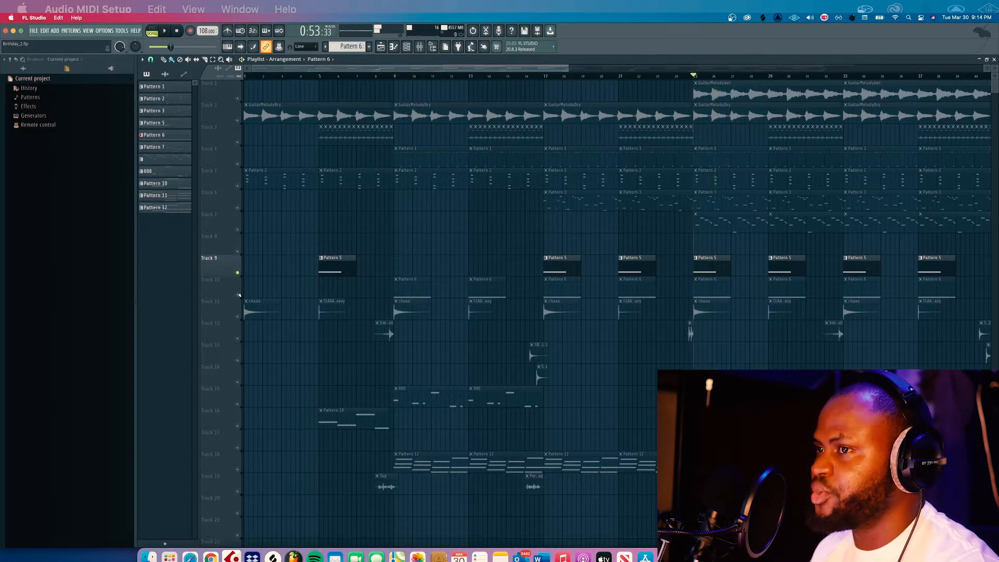
pyautogui.click(238, 294)
pyautogui.press('space')
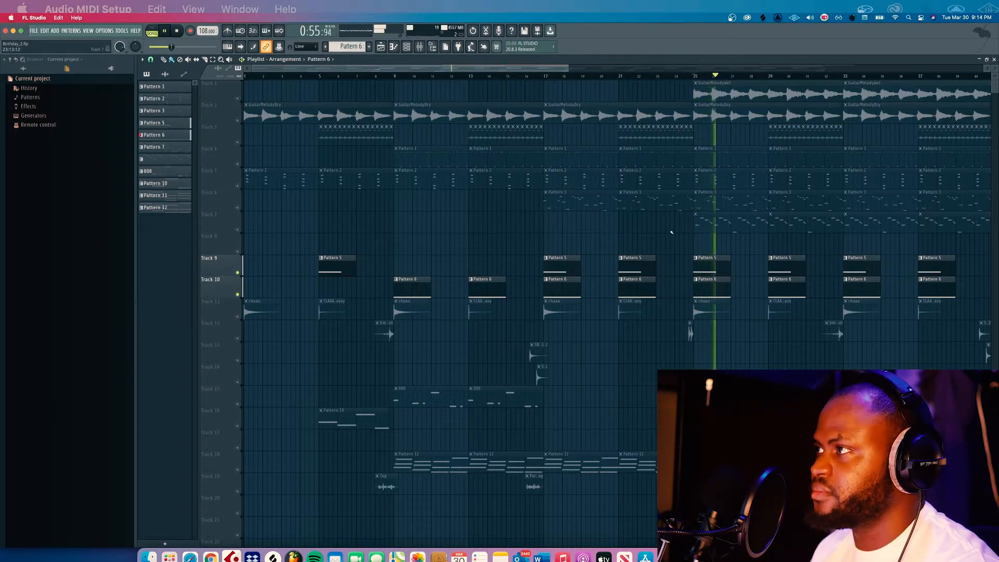
# Step: Stop playback, enable tracks 5, 2 and 1, and audition them with the Pattern 5 and 6 vocals from bar 25
pyautogui.press('space')
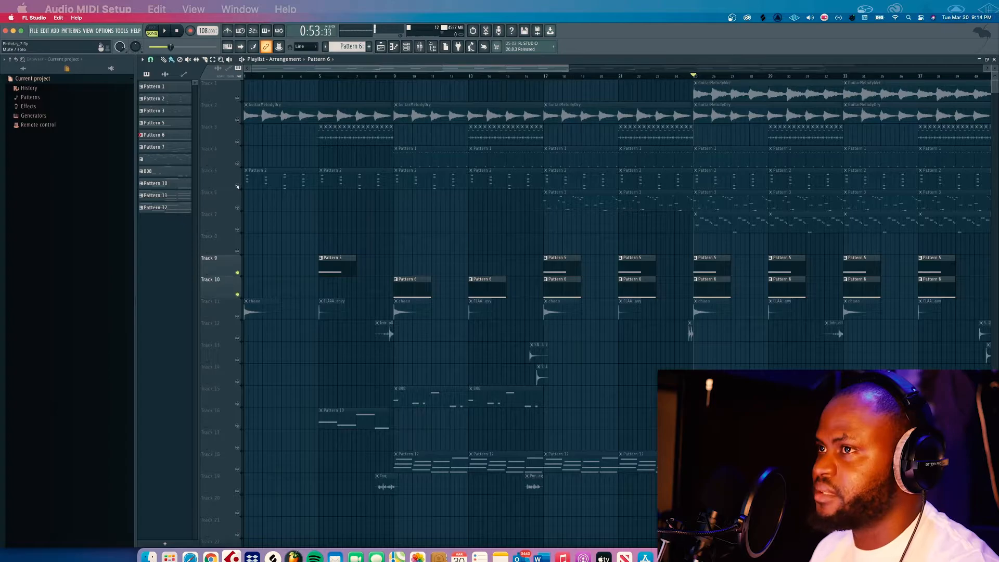
pyautogui.click(237, 186)
pyautogui.click(237, 121)
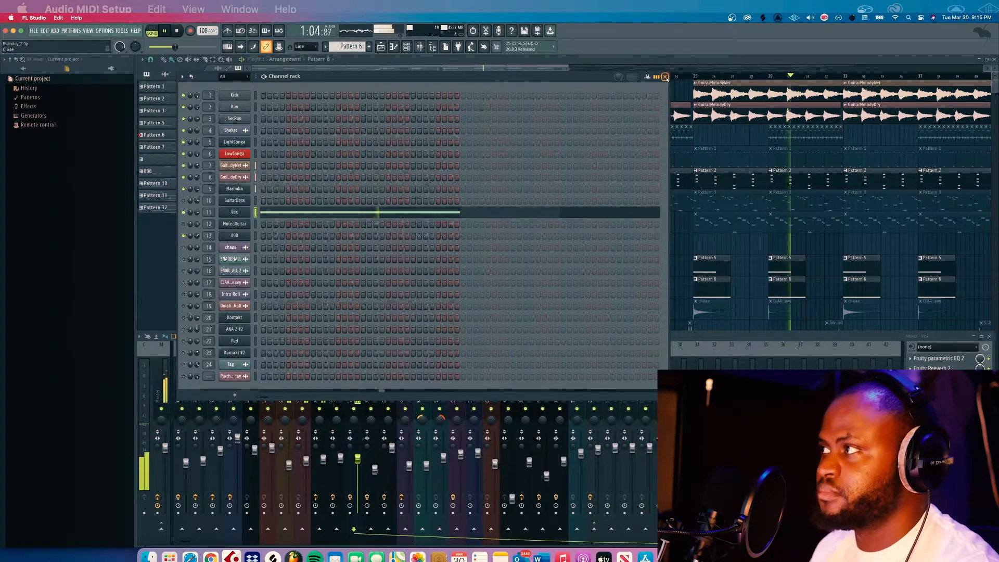
pyautogui.click(665, 77)
pyautogui.press('space')
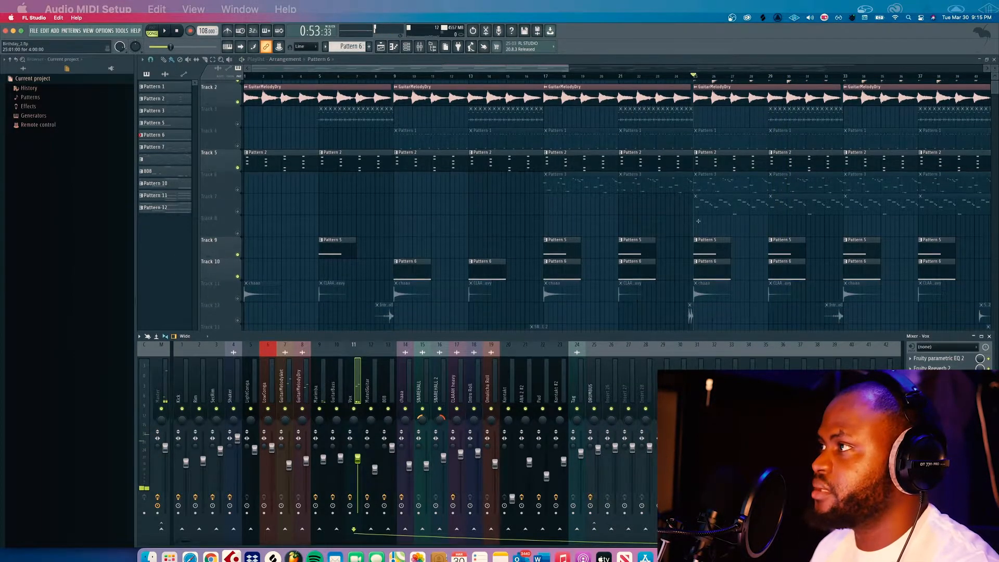
# Step: Enable track 6 with the Pattern 3 clips, hide the mixer, and set the playback position to bar 17
pyautogui.scroll(-4, 698, 221)
pyautogui.scroll(4, 698, 221)
pyautogui.scroll(1, 698, 221)
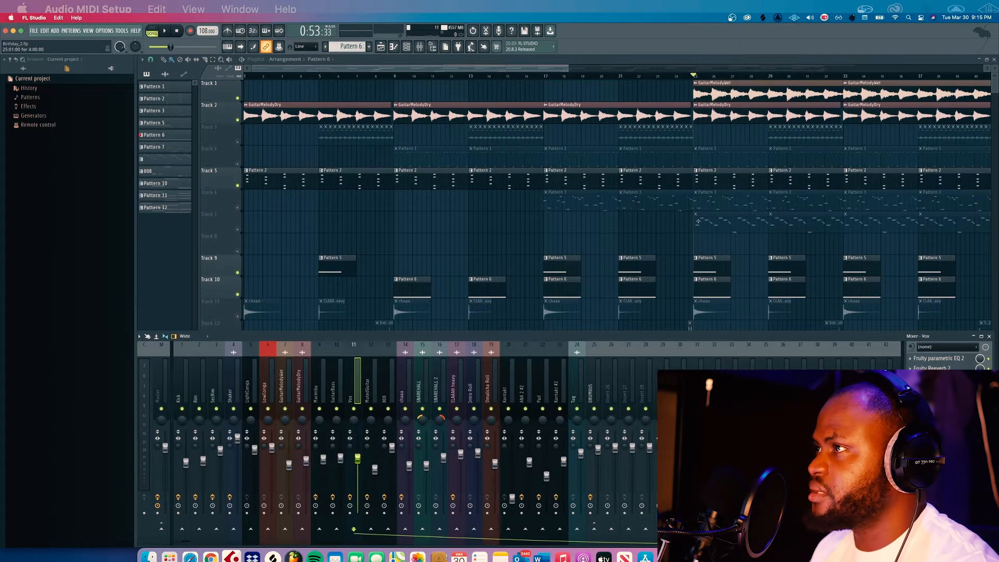
pyautogui.click(237, 207)
pyautogui.press('F9')
pyautogui.click(546, 77)
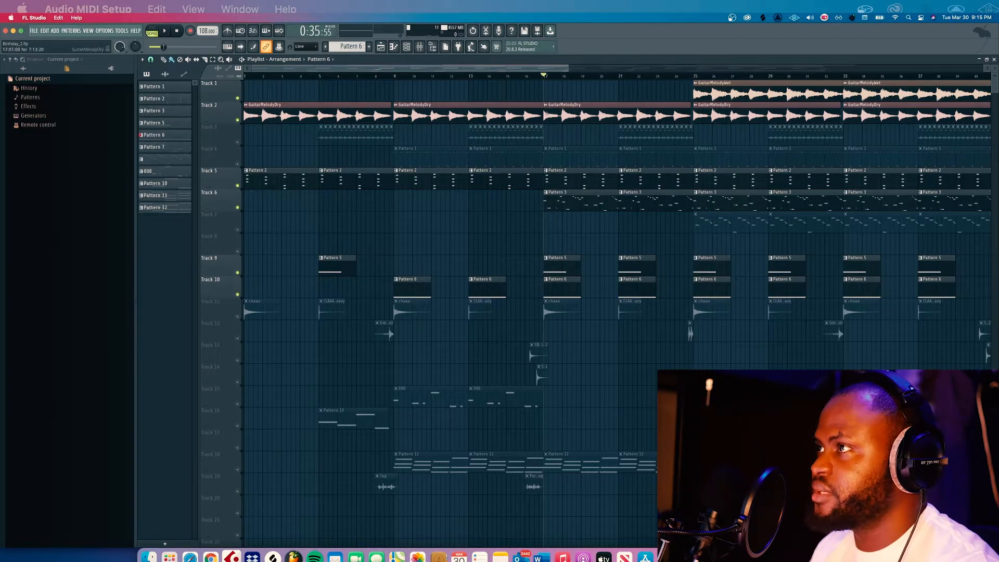
# Step: Play Pattern 3 with the other enabled tracks while viewing its GuitarBass notes in the piano roll, and stop playback
pyautogui.doubleClick(551, 202)
pyautogui.press('space')
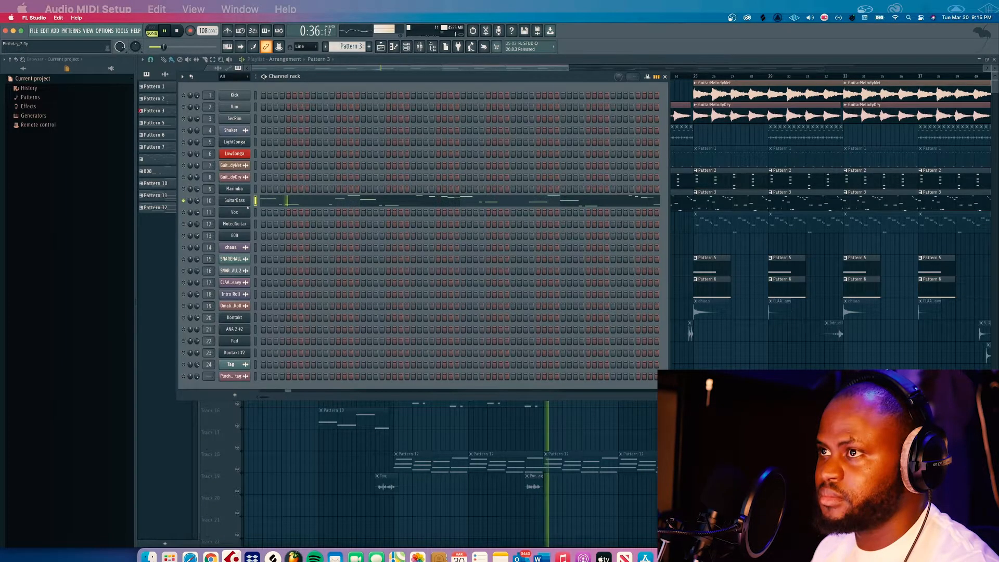
pyautogui.click(334, 201)
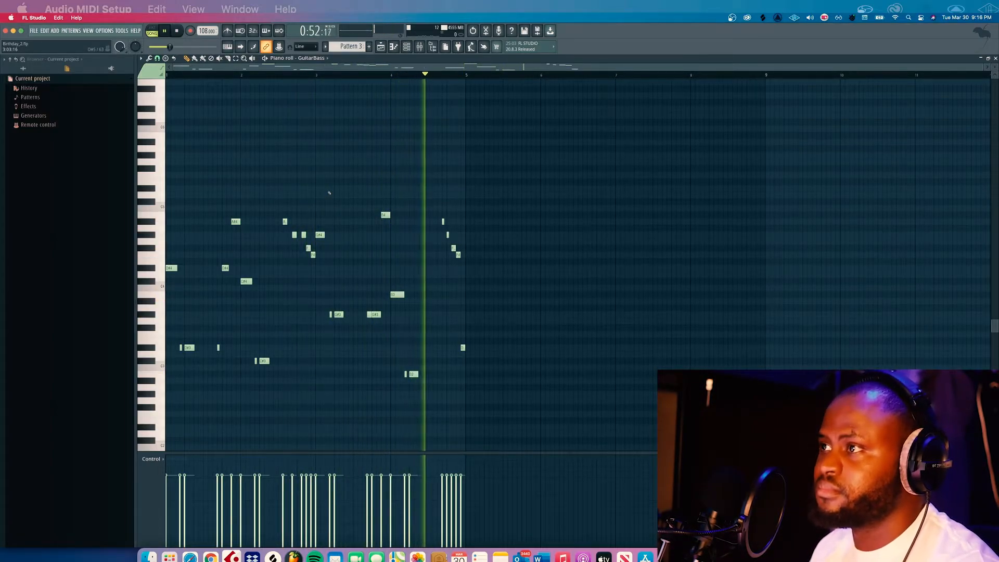
pyautogui.press('space')
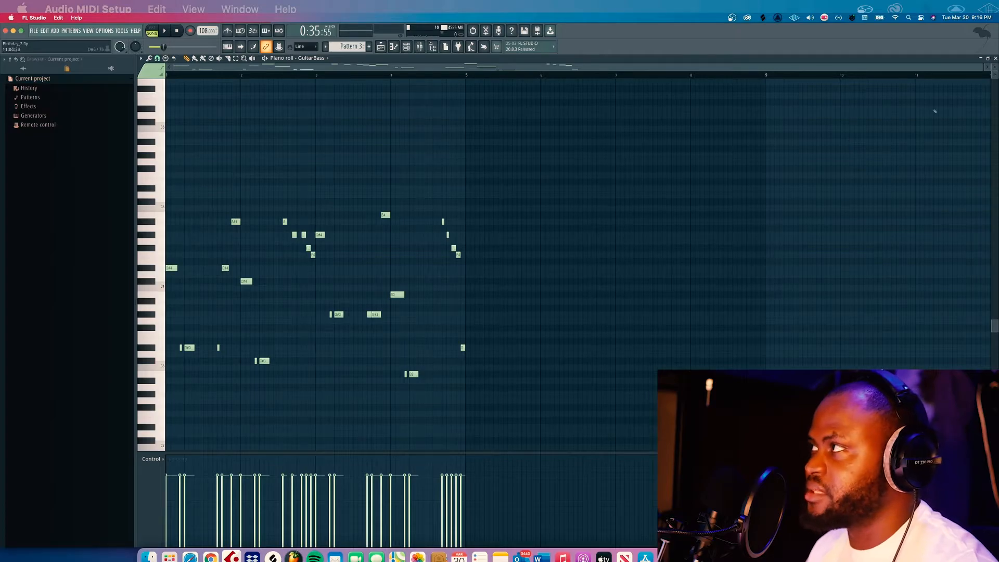
# Step: Return from the piano roll and inspect the GuitarBass channel's Kontakt Scarbee Rickenbacker Bass instrument, closing it again
pyautogui.click(995, 59)
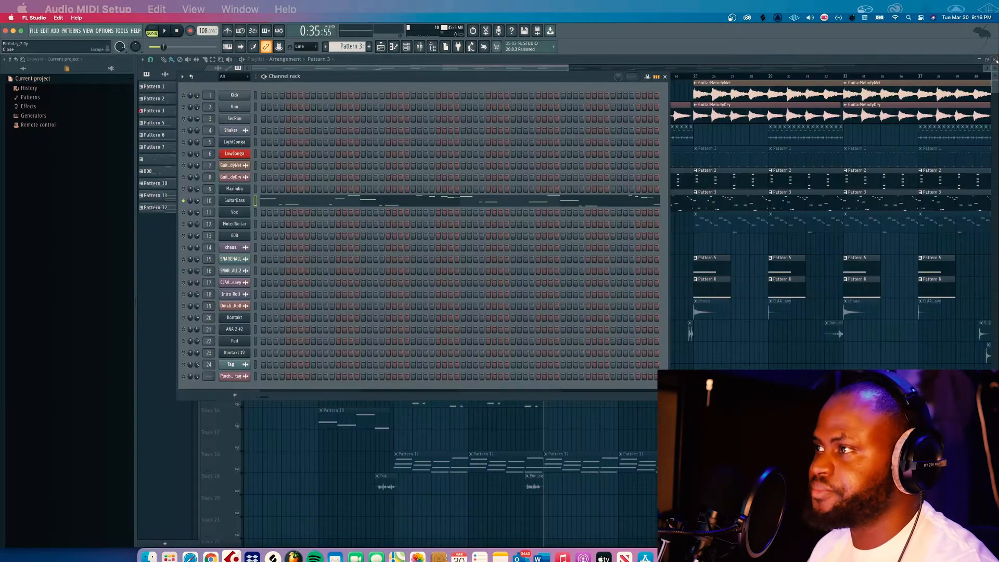
pyautogui.click(235, 200)
pyautogui.moveTo(260, 54); pyautogui.dragTo(375, 66)
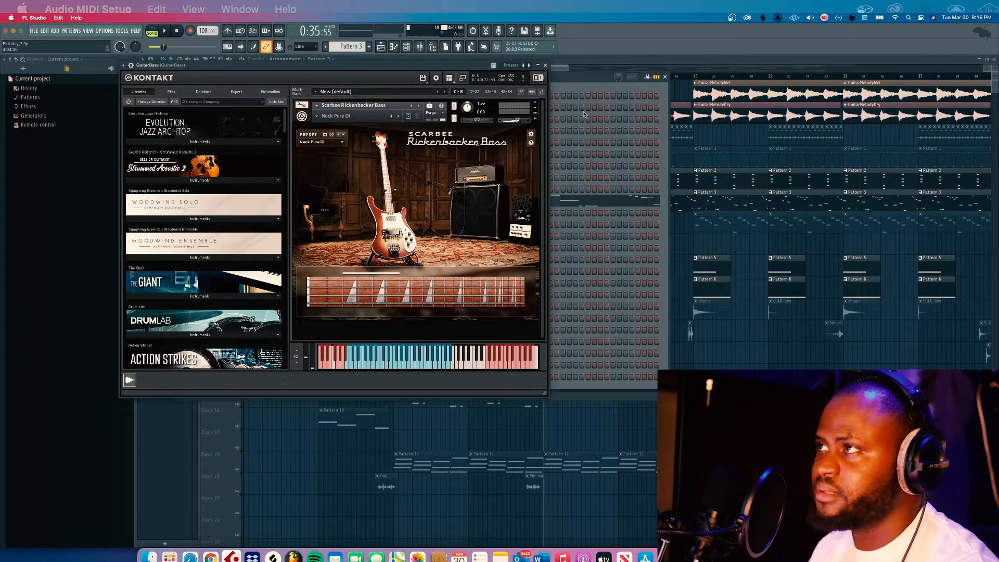
pyautogui.click(545, 65)
# Step: Solo track 7 in the playlist
pyautogui.hscroll(3, 538, 212)
pyautogui.hscroll(3, 539, 212)
pyautogui.scroll(-1, 538, 212)
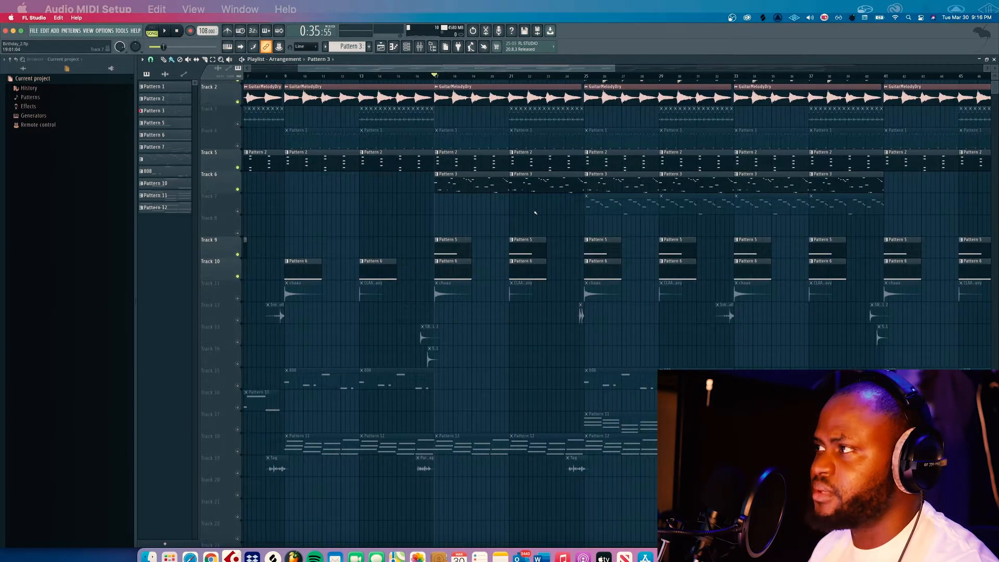
pyautogui.click(238, 211)
pyautogui.rightClick(238, 211)
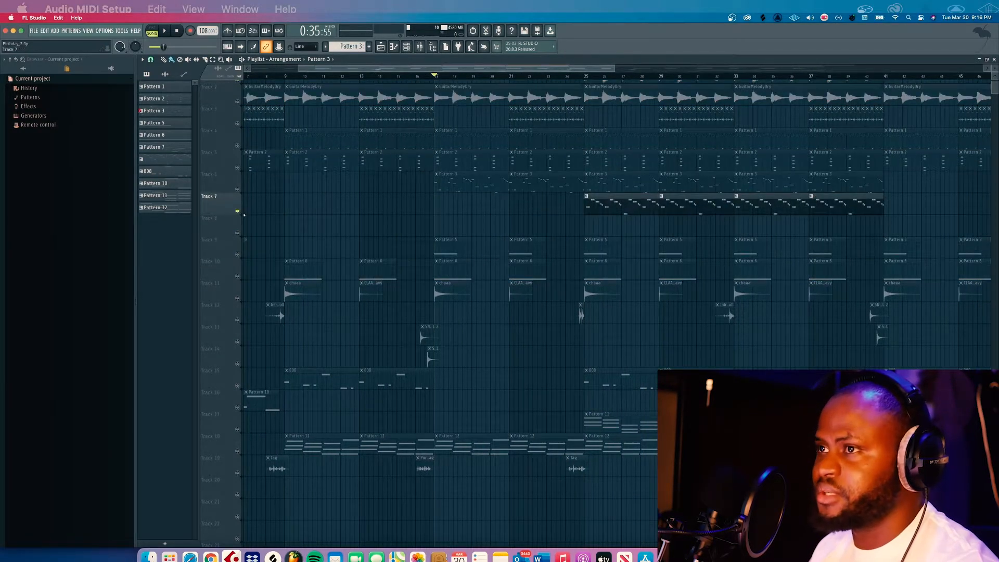
# Step: Unmute the MutedGuitar channel and set the playback position to bar 25
pyautogui.press('F6')
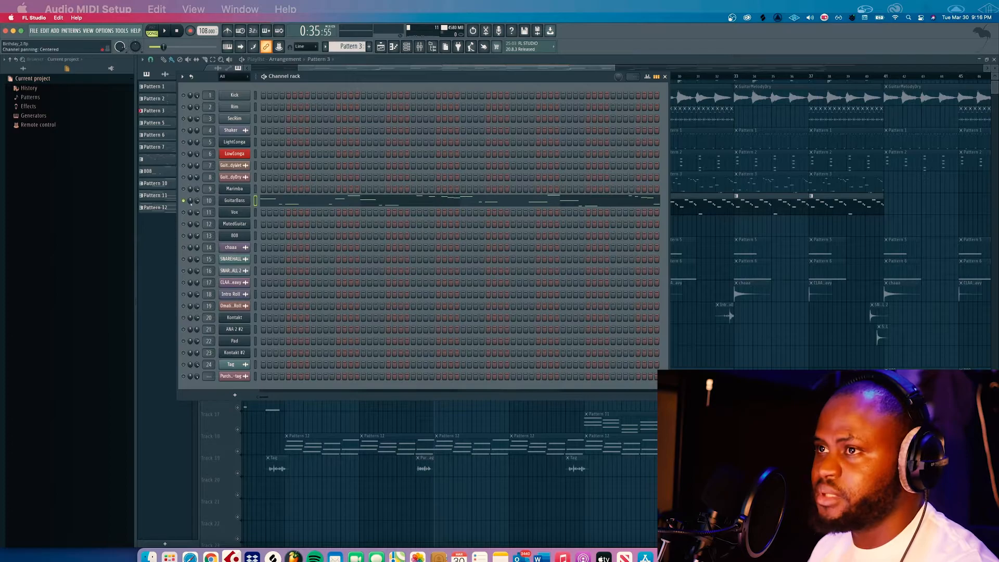
pyautogui.click(183, 224)
pyautogui.click(664, 76)
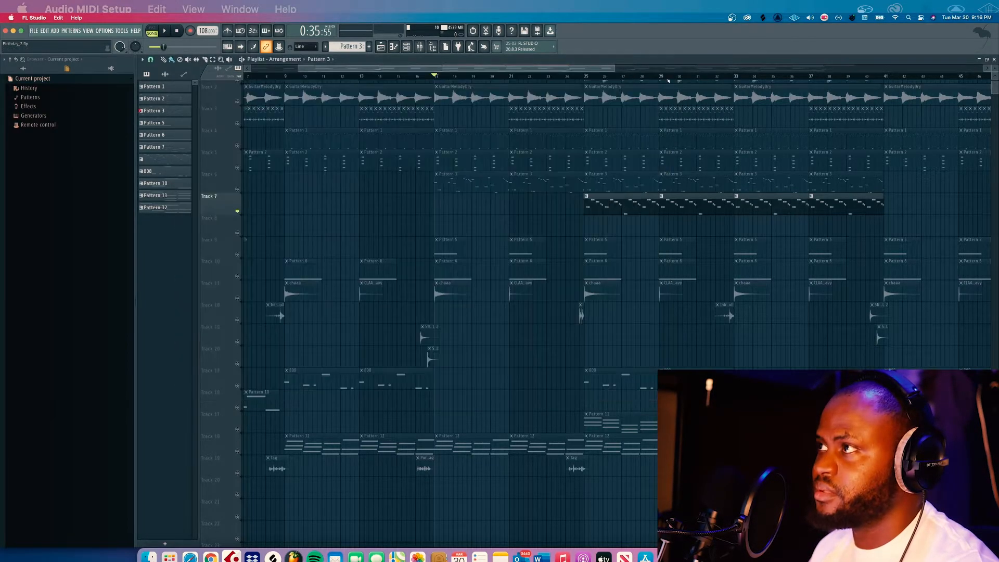
pyautogui.click(585, 77)
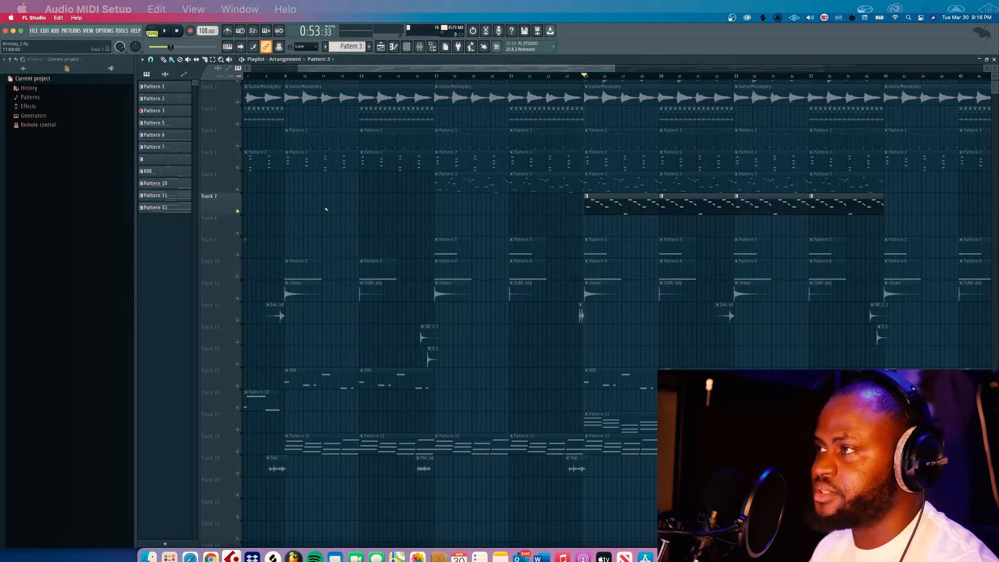
# Step: Audition the soloed track 7 clip while following its MutedGuitar notes in the piano roll, and stop playback
pyautogui.doubleClick(623, 204)
pyautogui.press('space')
pyautogui.hscroll(-1, 353, 222)
pyautogui.hscroll(-4, 352, 222)
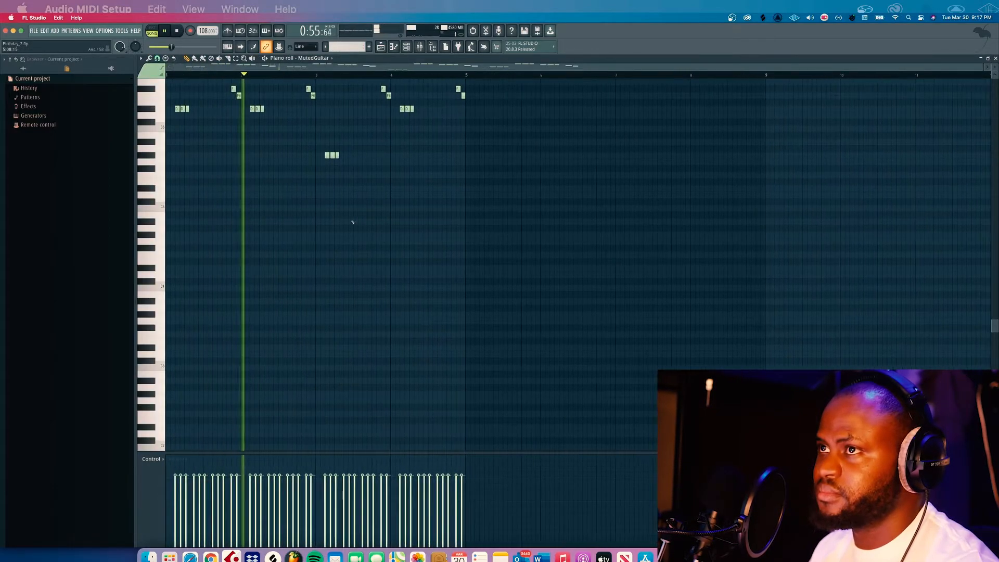
pyautogui.scroll(4, 353, 222)
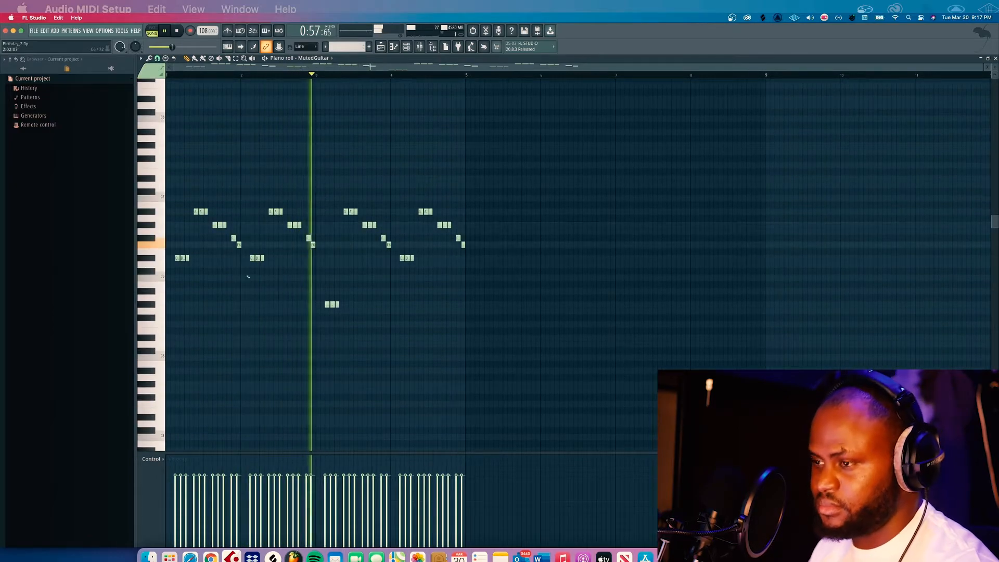
pyautogui.scroll(2, 248, 276)
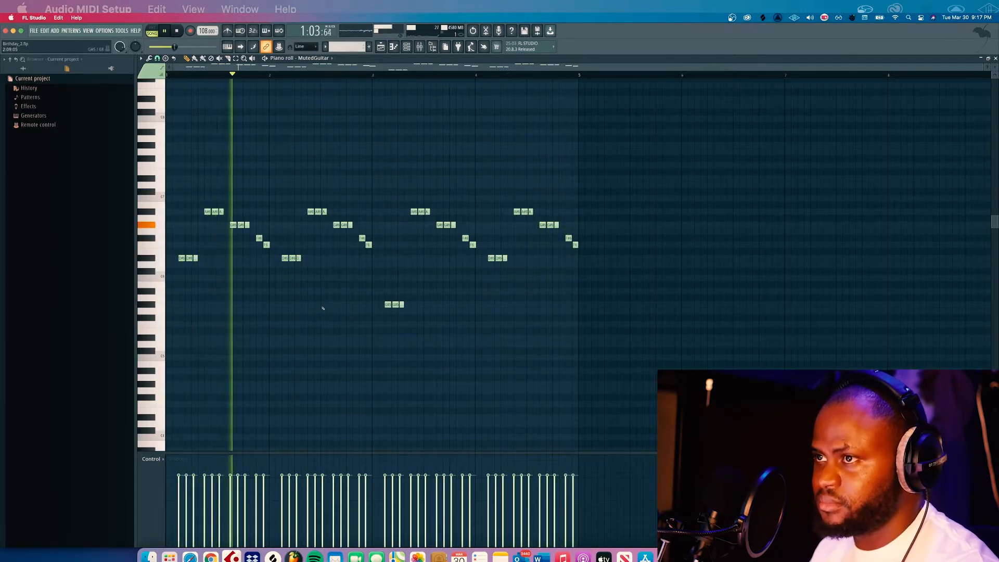
pyautogui.press('space')
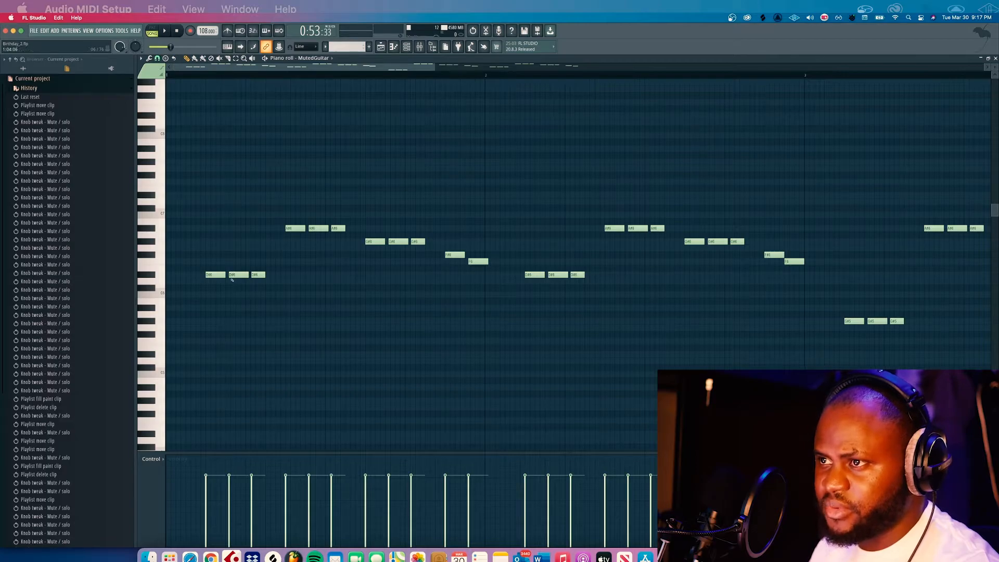
# Step: Examine the MutedGuitar pattern's repeated note groups up close, and close the piano roll
pyautogui.keyDown('ctrl'); pyautogui.scroll(2, 309, 284); pyautogui.keyUp('ctrl')
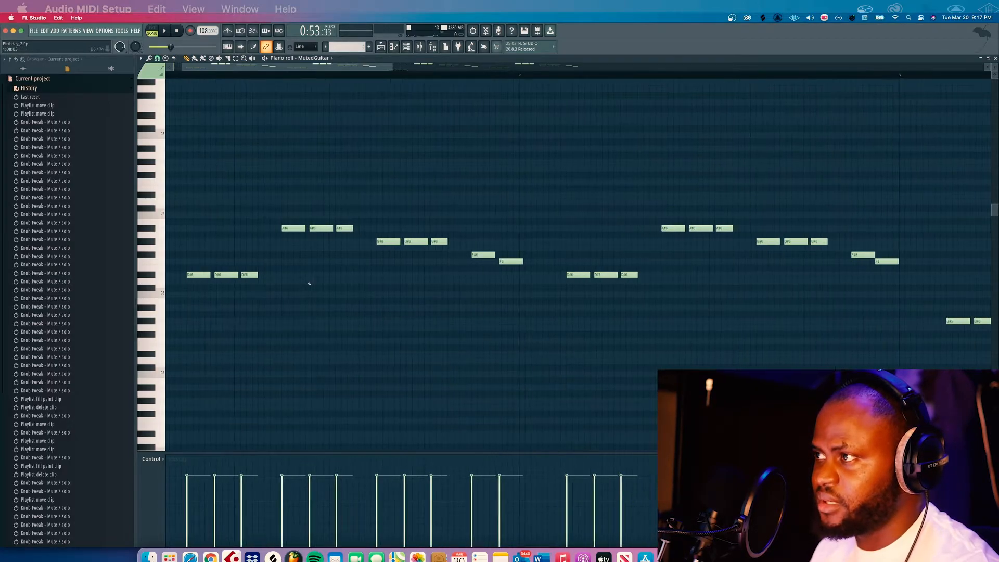
pyautogui.keyDown('ctrl'); pyautogui.scroll(-5, 402, 268); pyautogui.keyUp('ctrl')
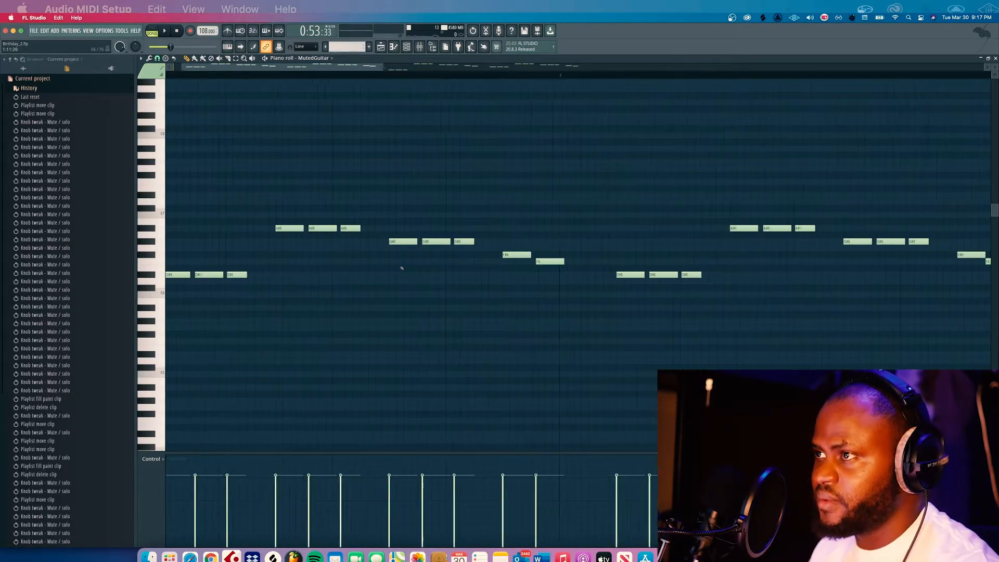
pyautogui.keyDown('ctrl'); pyautogui.scroll(-2, 402, 268); pyautogui.keyUp('ctrl')
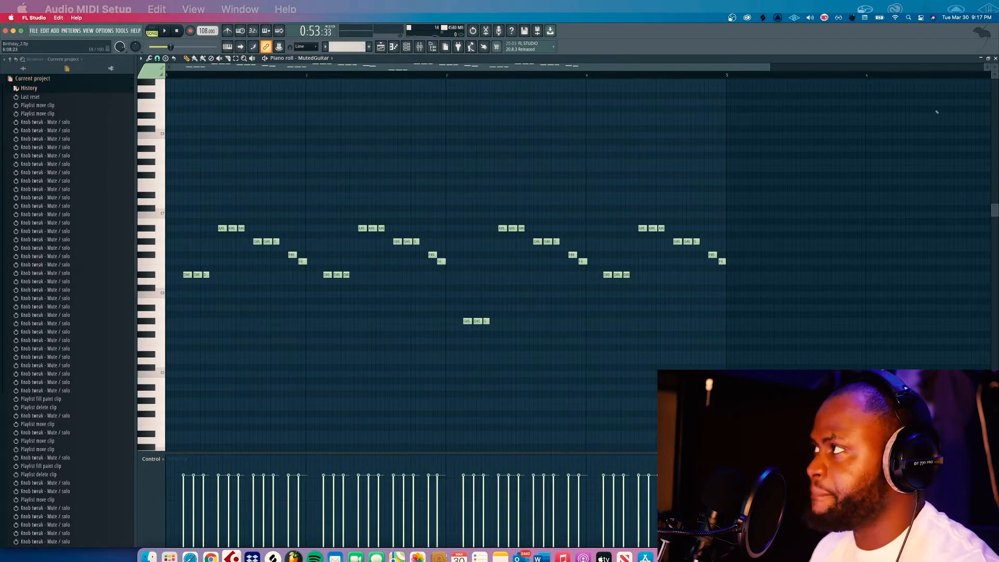
pyautogui.click(995, 59)
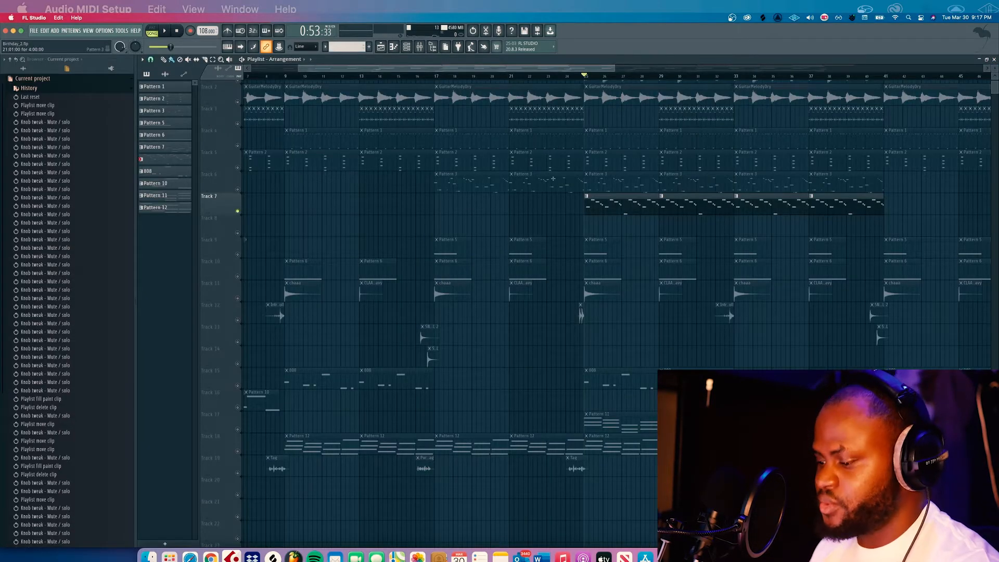
# Step: Inspect the MutedGuitar channel's Kontakt Electric Sunburst Deluxe instrument, and close it along with the channel rack
pyautogui.press('F6')
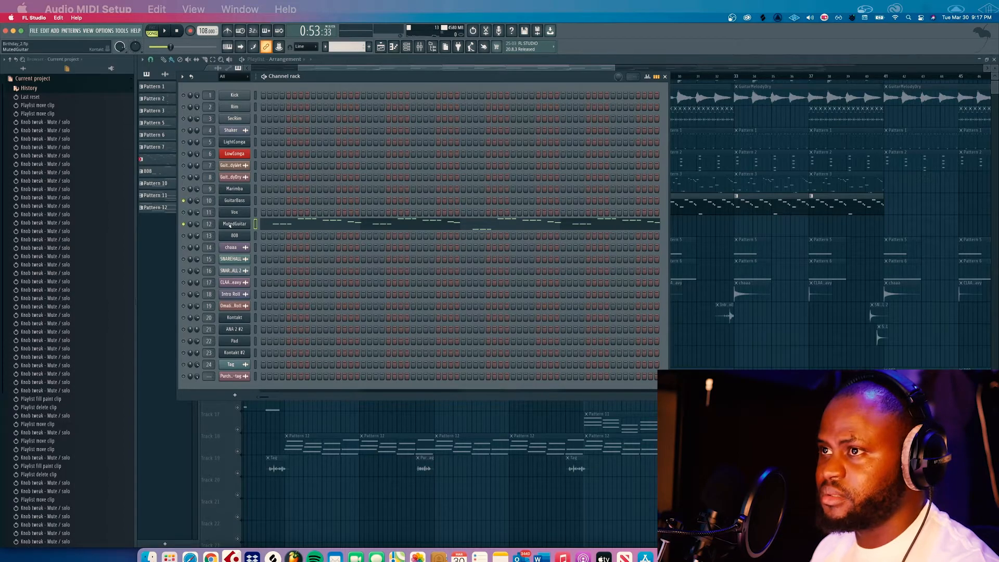
pyautogui.click(230, 224)
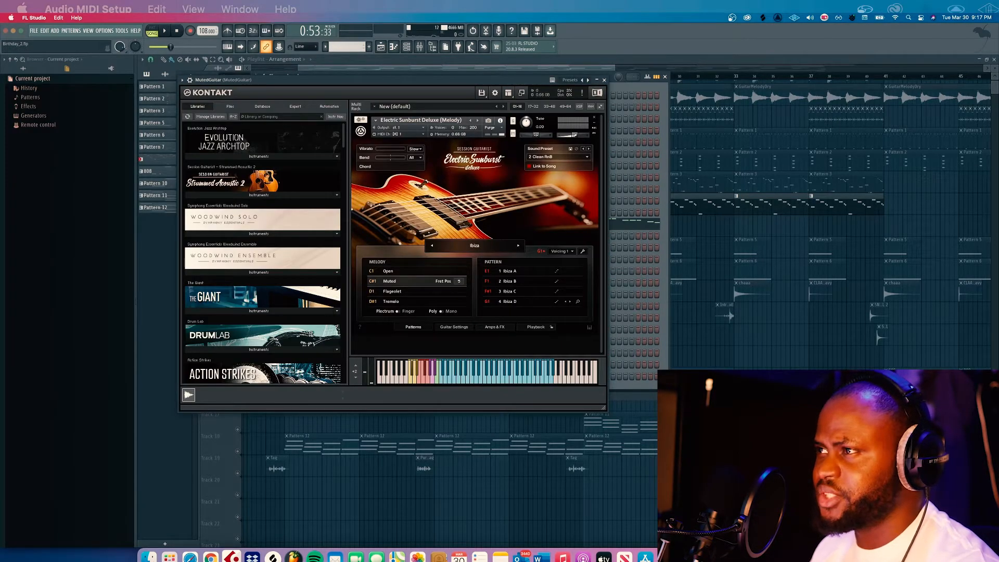
pyautogui.click(605, 80)
pyautogui.click(665, 76)
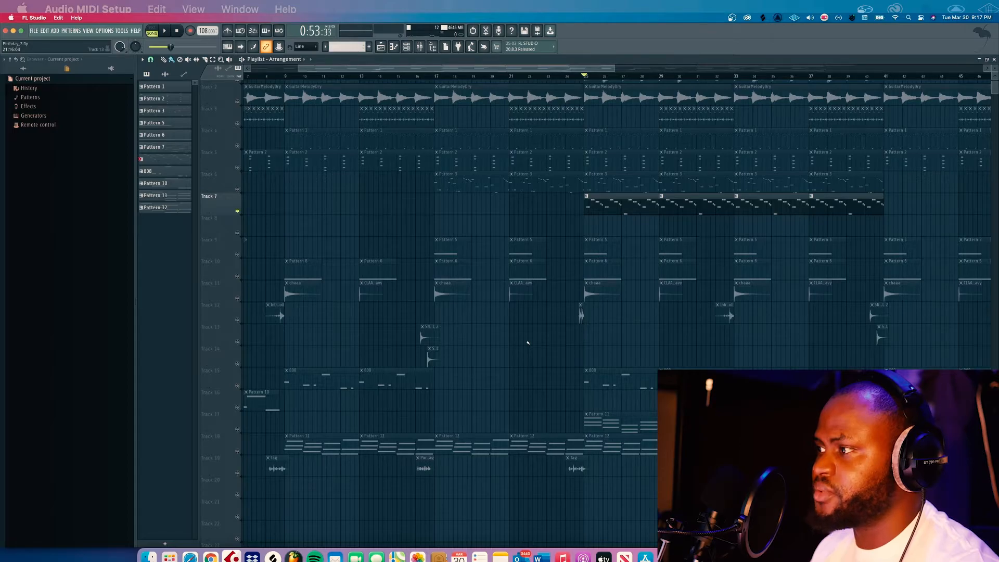
# Step: Enable track 17 with the Pattern 11 clip and unmute the Pad channel
pyautogui.click(238, 429)
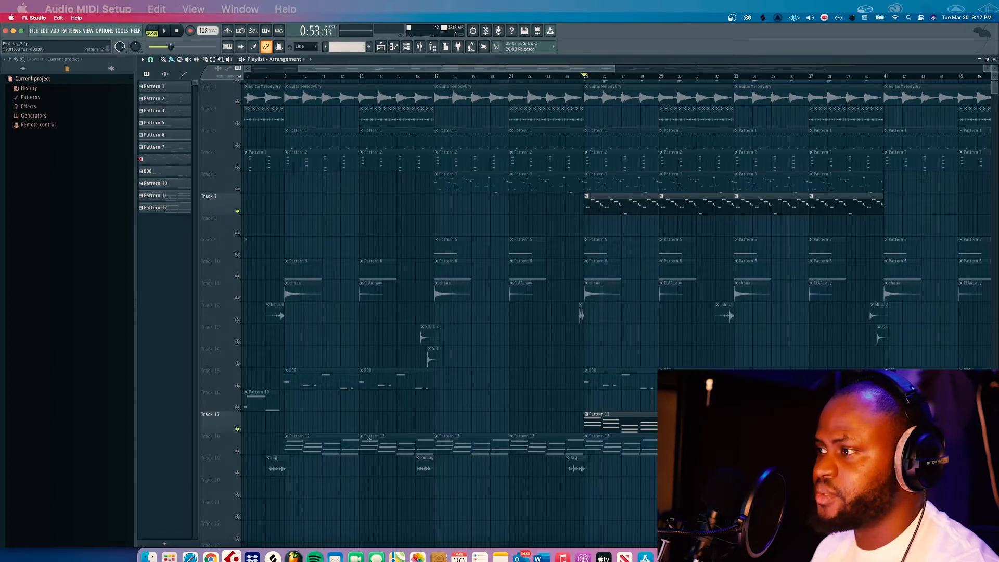
pyautogui.press('F6')
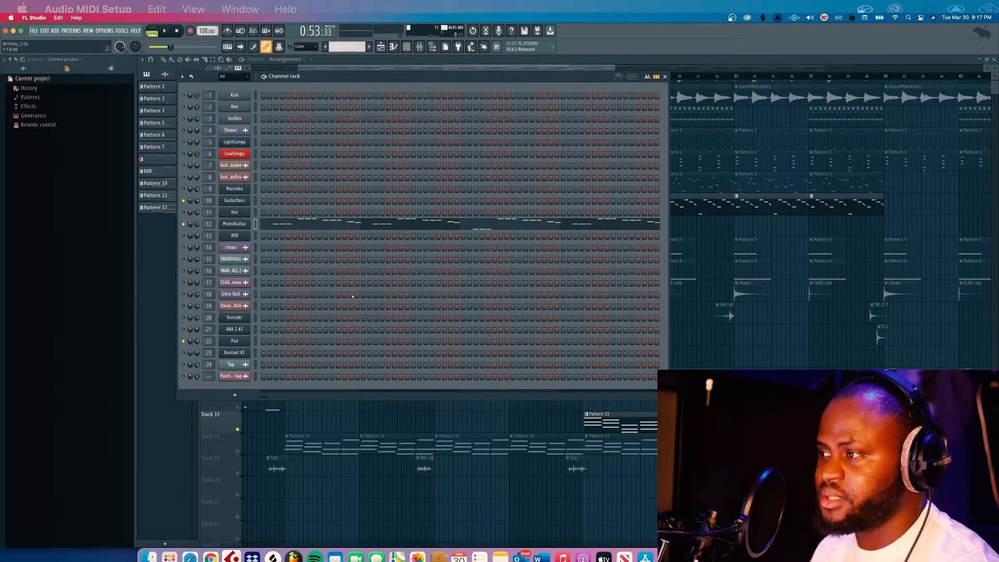
pyautogui.click(664, 76)
# Step: Play Pattern 11 with track 7 from bar 25 while viewing the Pad chords in the piano roll, and return to the playlist
pyautogui.press('space')
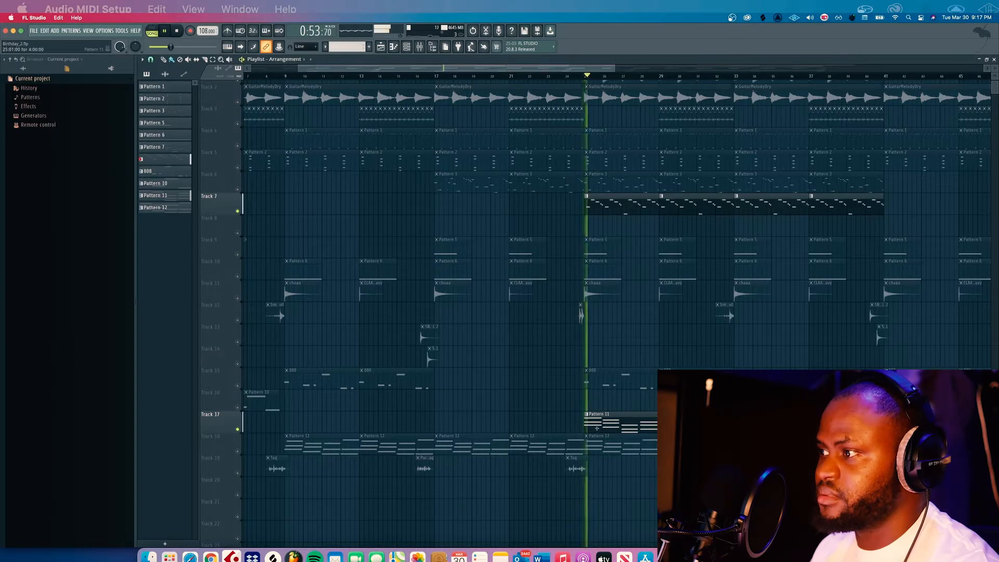
pyautogui.doubleClick(602, 428)
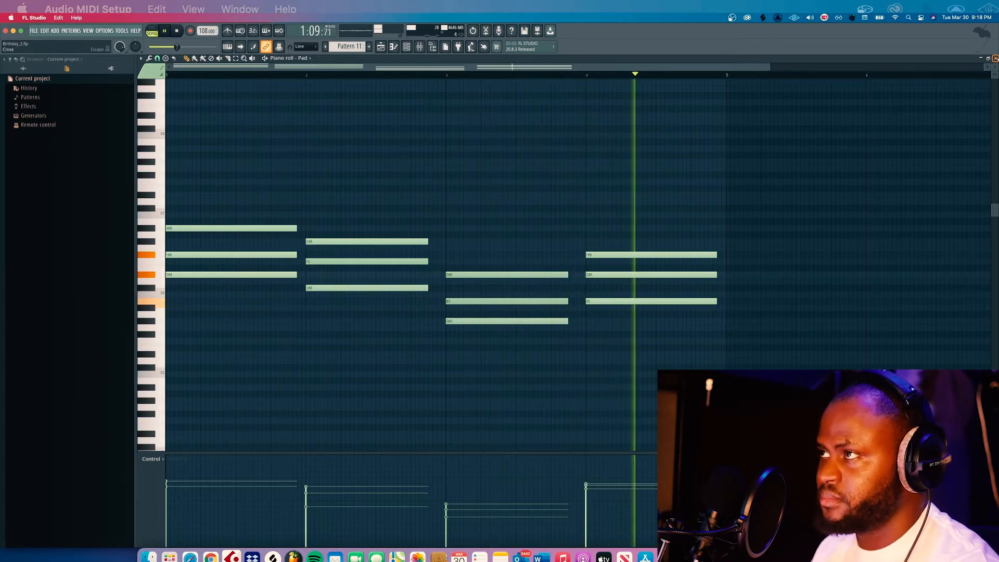
pyautogui.press('space')
pyautogui.click(994, 58)
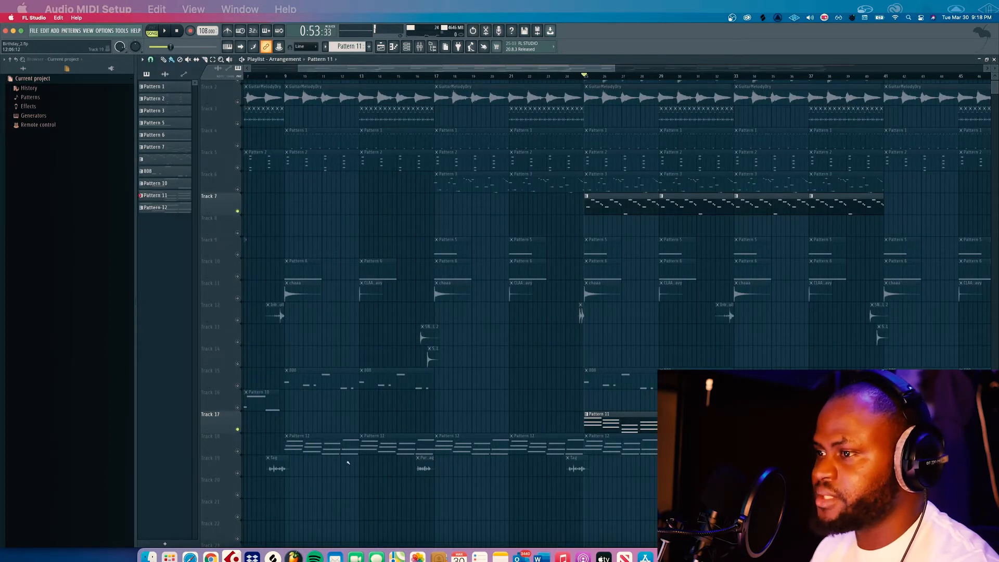
# Step: Enable track 18 with the Pattern 12 clips, mute track 17, set the playhead to bar 9, and enable the GuitarMelodyDry track
pyautogui.click(238, 451)
pyautogui.click(238, 430)
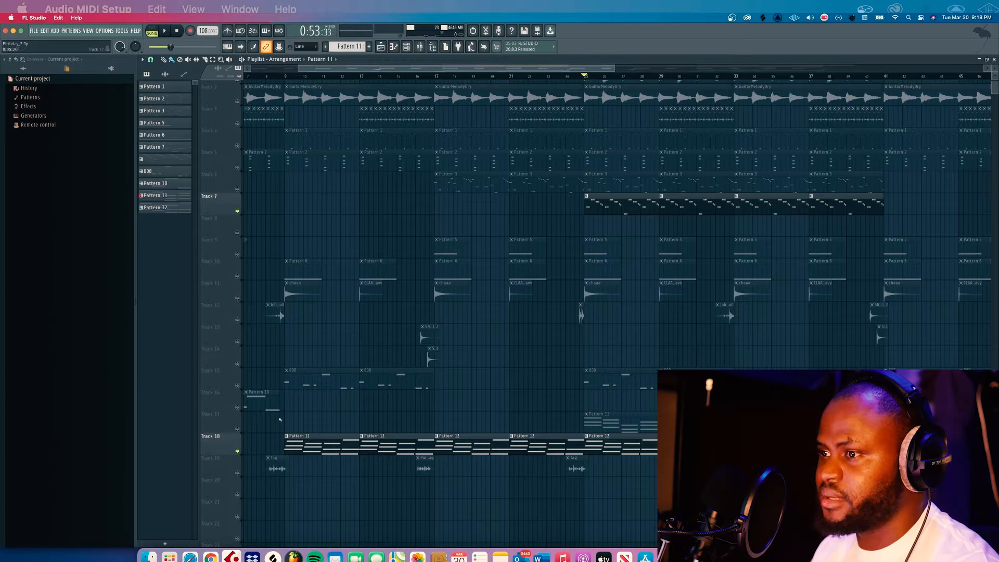
pyautogui.click(285, 79)
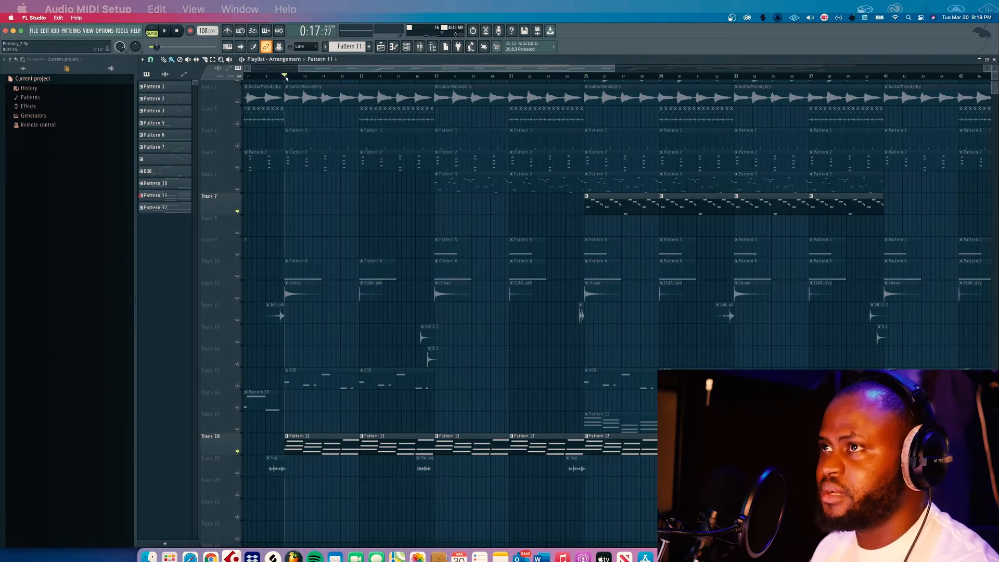
pyautogui.click(237, 102)
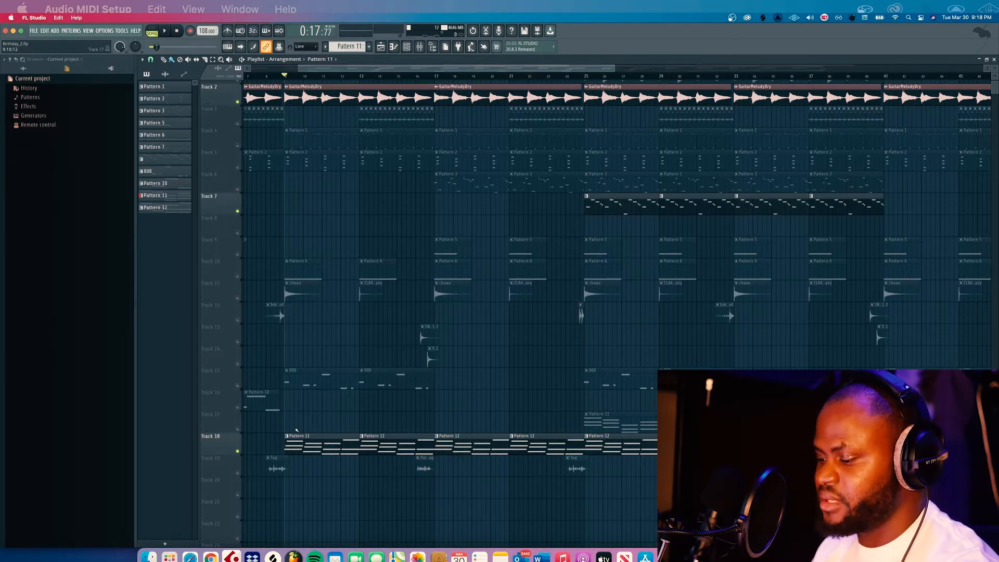
# Step: Play Pattern 12 with the dry guitar melody from bar 9 while viewing its Kontakt #2 notes in the piano roll, and close the piano roll
pyautogui.press('F6')
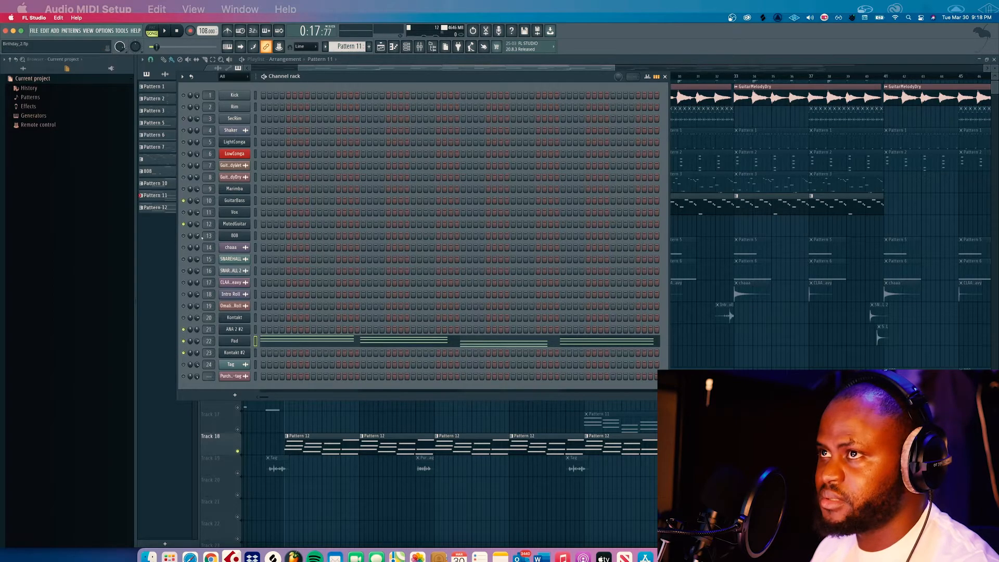
pyautogui.press('space')
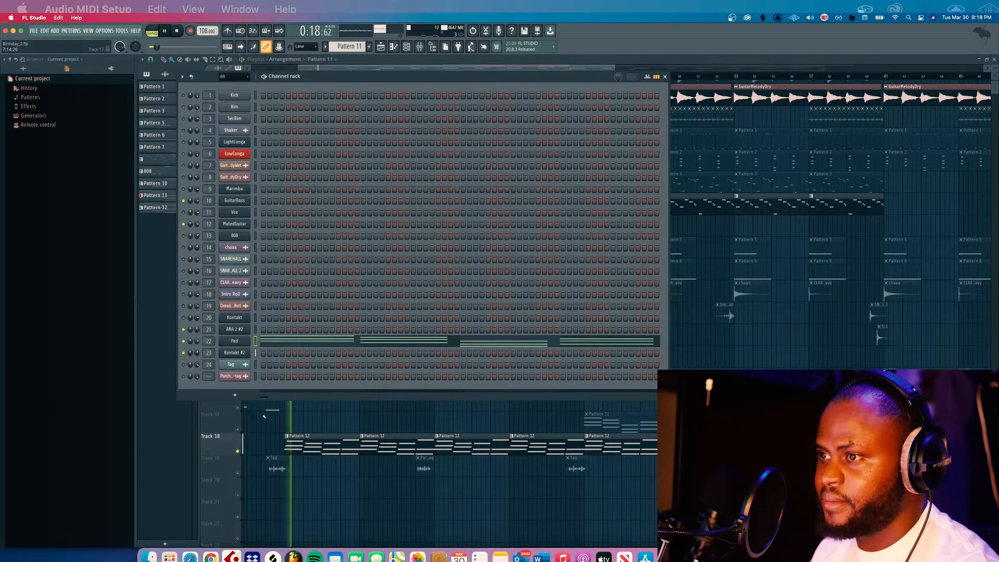
pyautogui.doubleClick(298, 441)
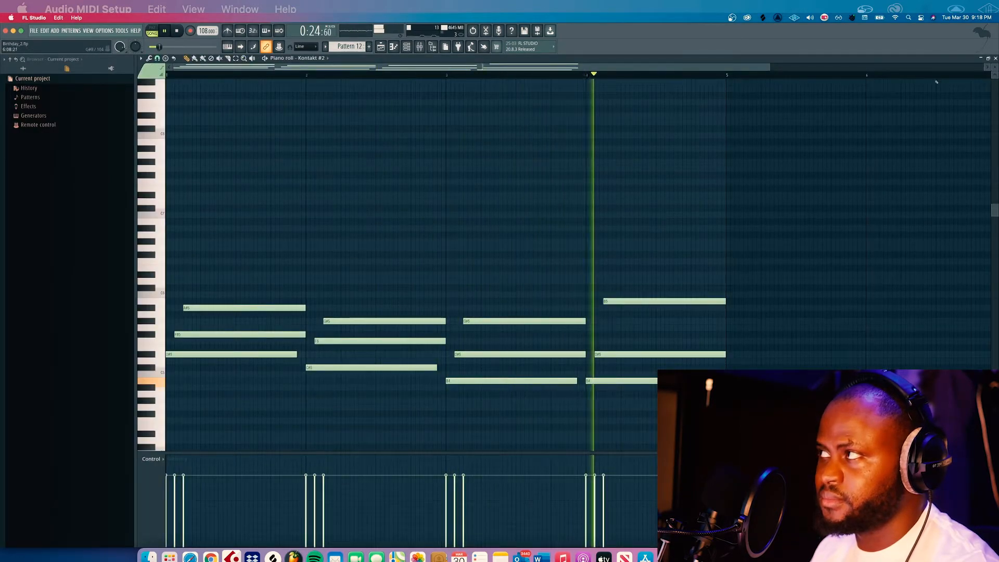
pyautogui.click(995, 58)
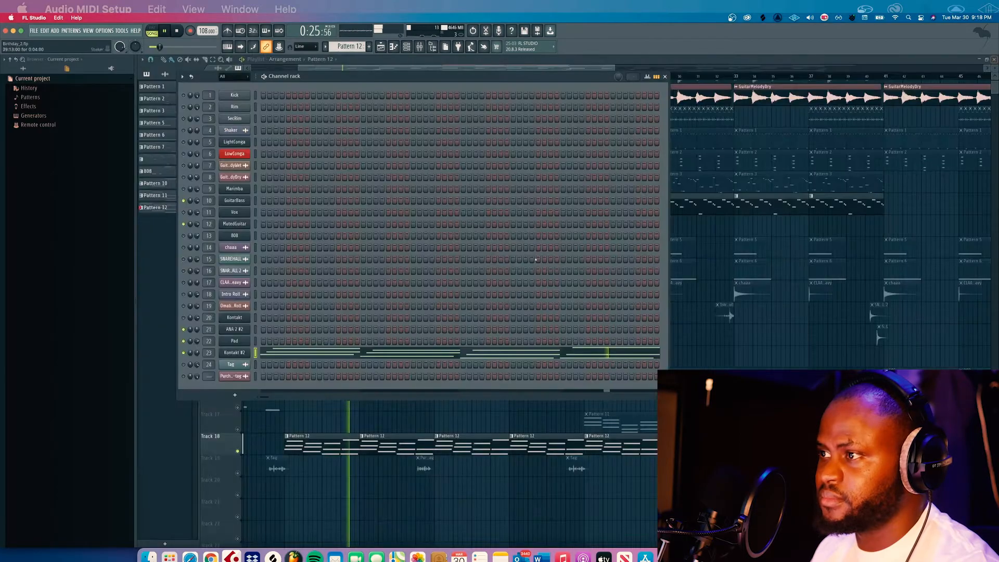
# Step: Inspect the Kontakt #2 channel's Guitar Clean Angels instrument, stop playback, and close it along with the channel rack
pyautogui.click(235, 356)
pyautogui.press('space')
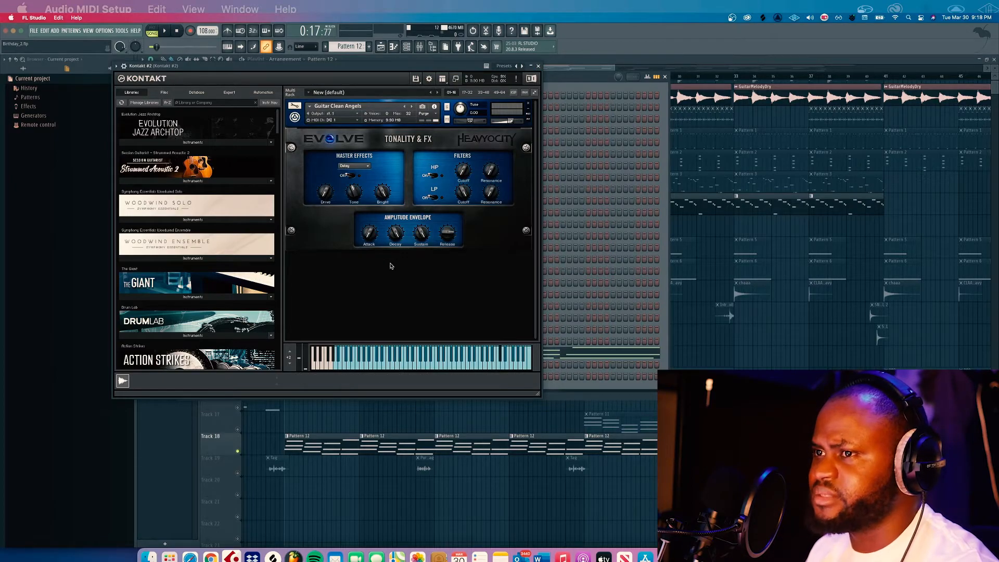
pyautogui.click(538, 66)
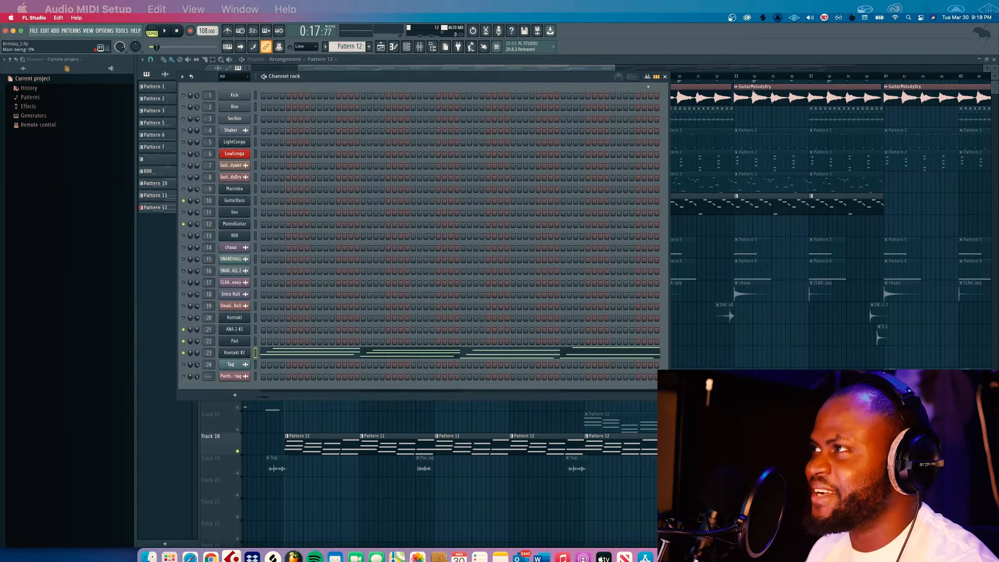
pyautogui.click(664, 76)
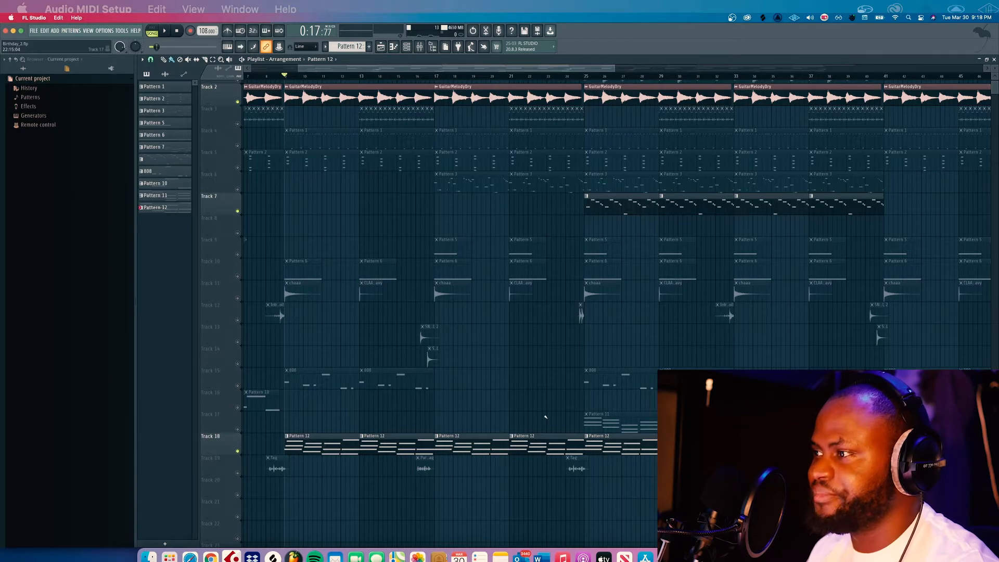
# Step: Look over the arrangement's clips around bar 33 and back toward the opening bars
pyautogui.scroll(1, 538, 416)
pyautogui.hscroll(1, 643, 404)
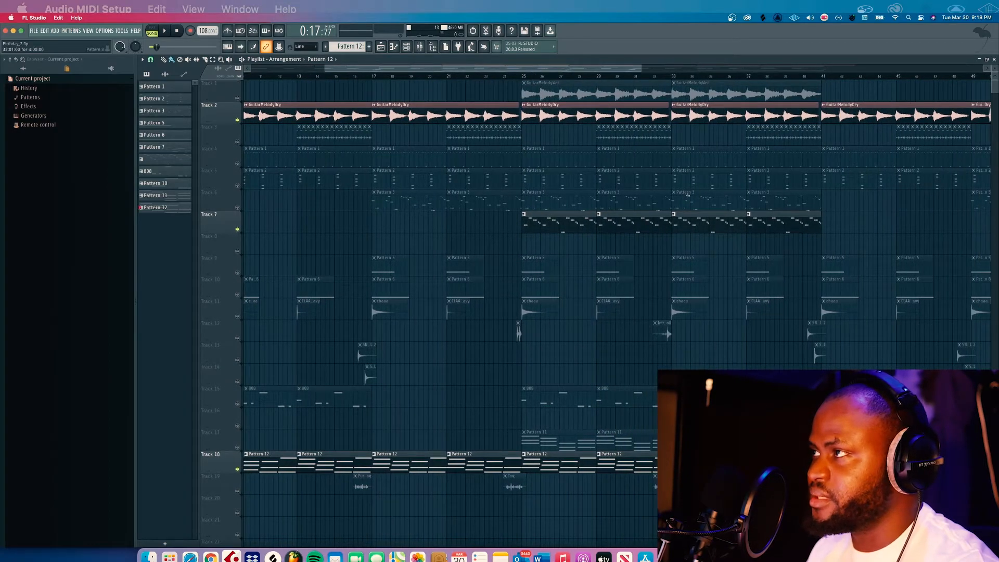
pyautogui.click(673, 76)
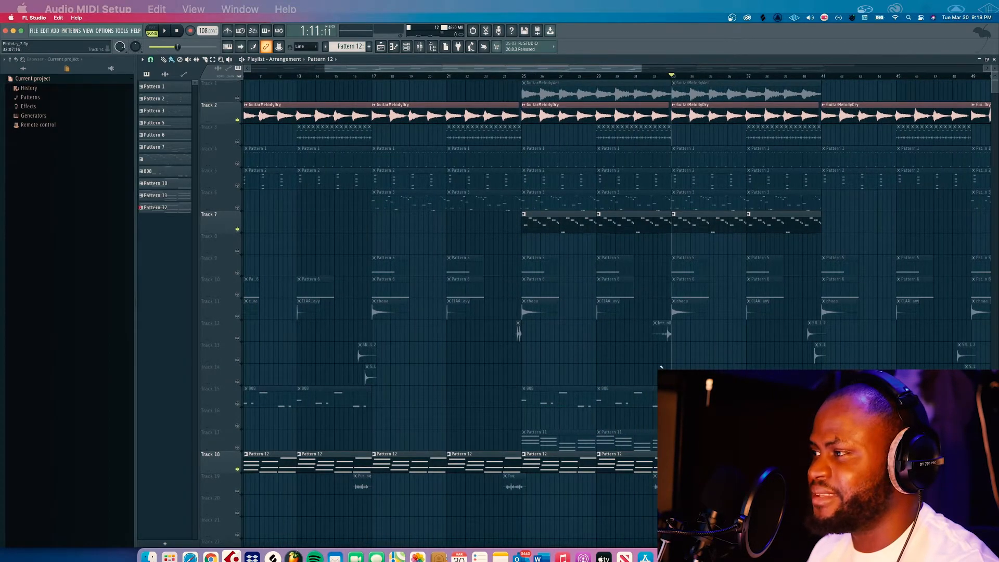
pyautogui.scroll(-1, 661, 367)
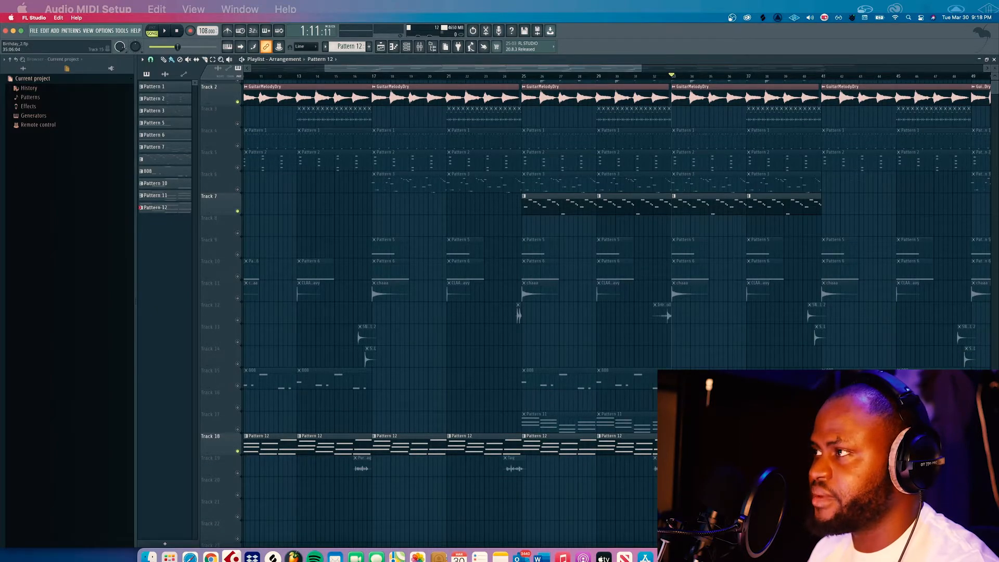
pyautogui.hscroll(-5, 448, 325)
pyautogui.scroll(1, 447, 326)
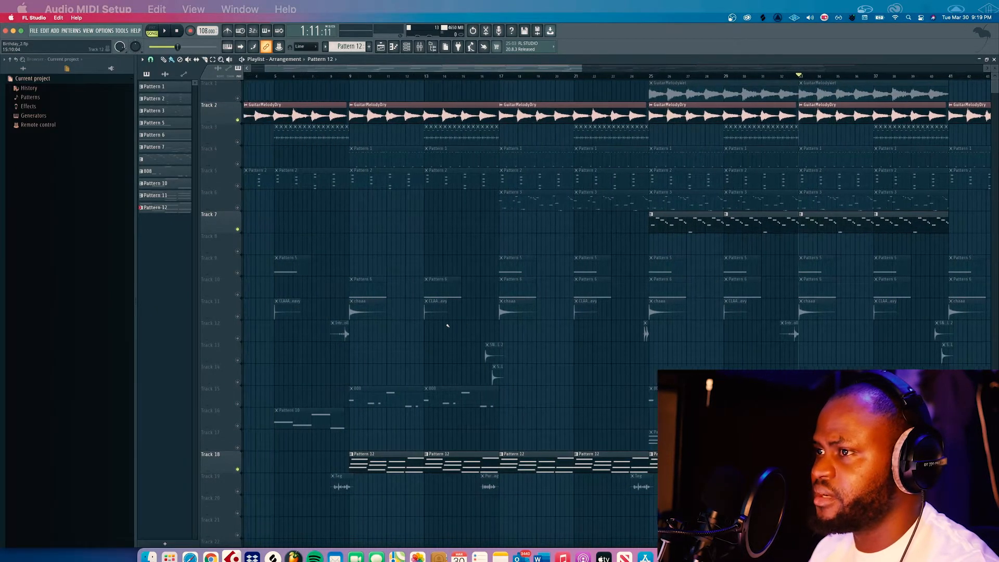
pyautogui.scroll(-1, 233, 416)
pyautogui.hscroll(1, 233, 416)
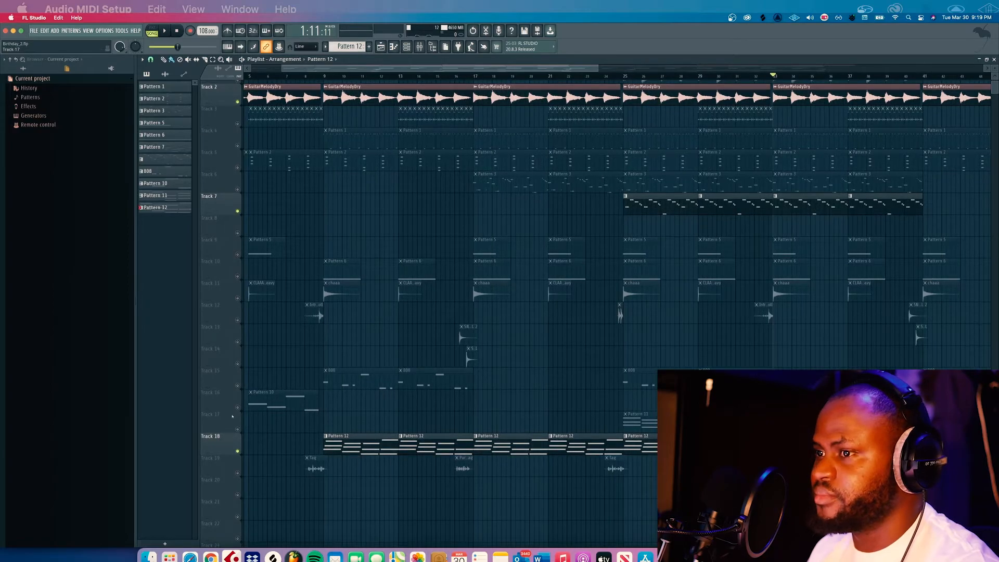
# Step: Play Pattern 10 on its own while viewing the ANA 2 #2 notes in the piano roll
pyautogui.doubleClick(276, 403)
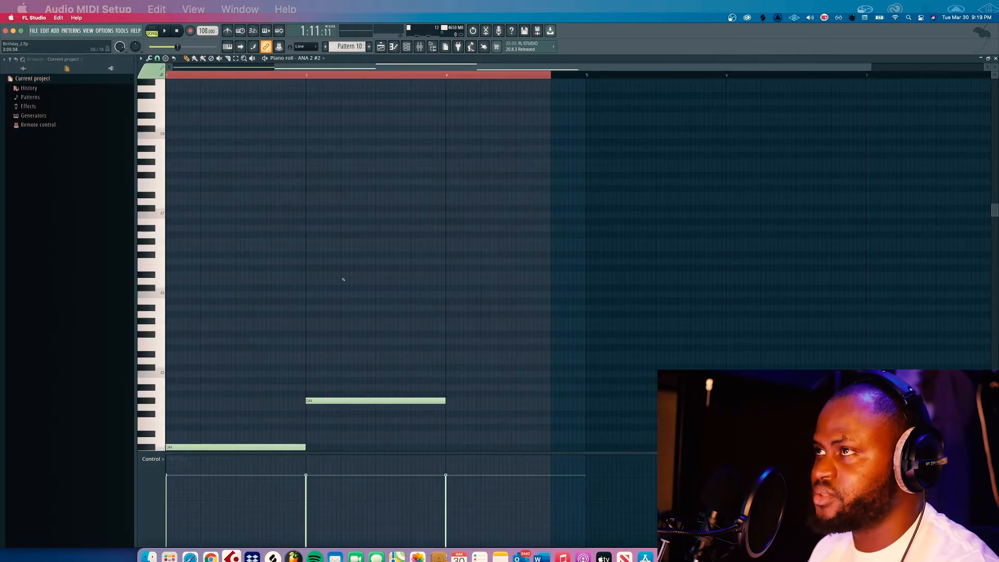
pyautogui.press('F6')
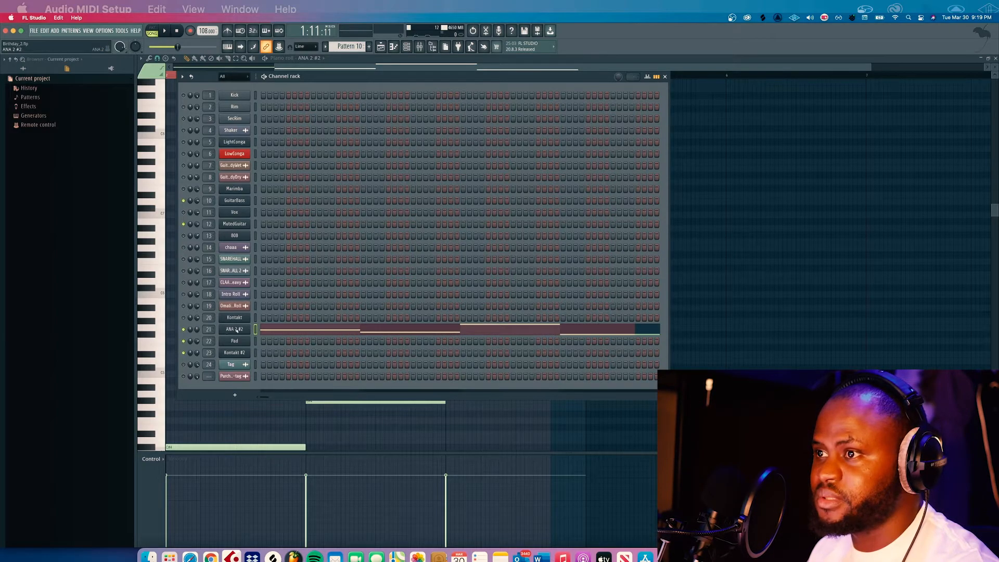
pyautogui.press('space')
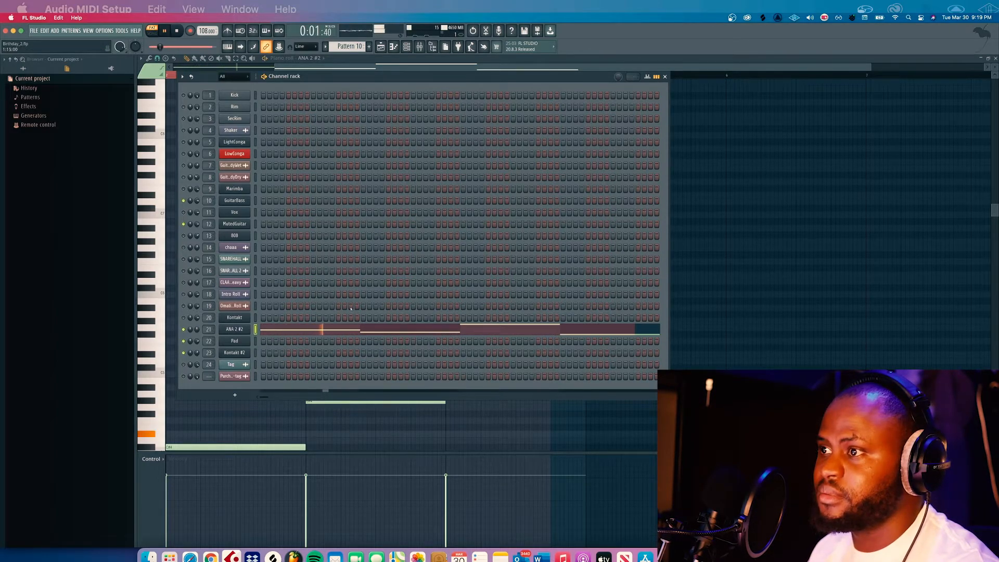
pyautogui.click(351, 332)
pyautogui.click(352, 332)
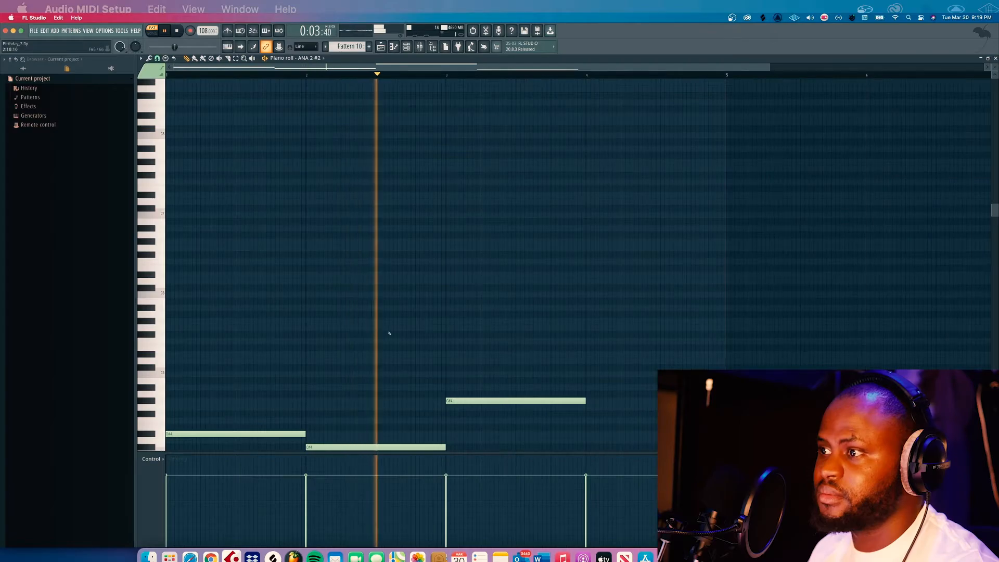
pyautogui.scroll(-5, 389, 333)
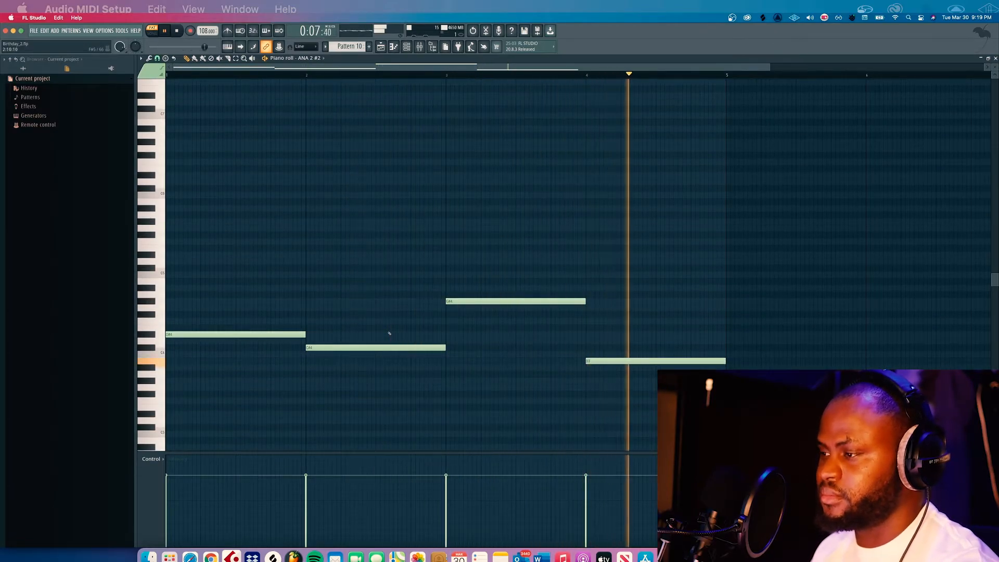
# Step: Inspect the ANA 2 #2 channel's ANA synth, stop playback, and close the plugin, piano roll and channel rack
pyautogui.press('F6')
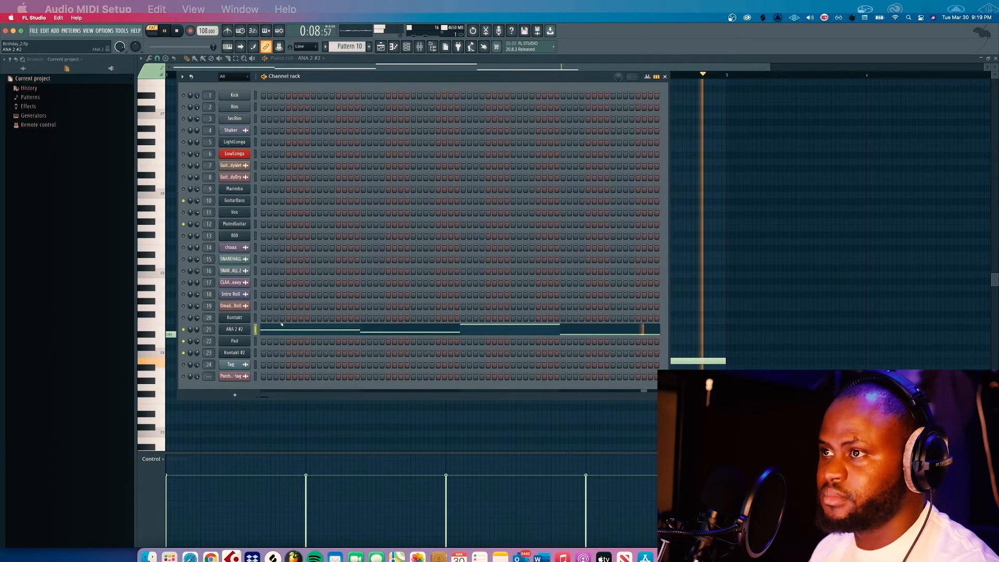
pyautogui.click(234, 329)
pyautogui.press('space')
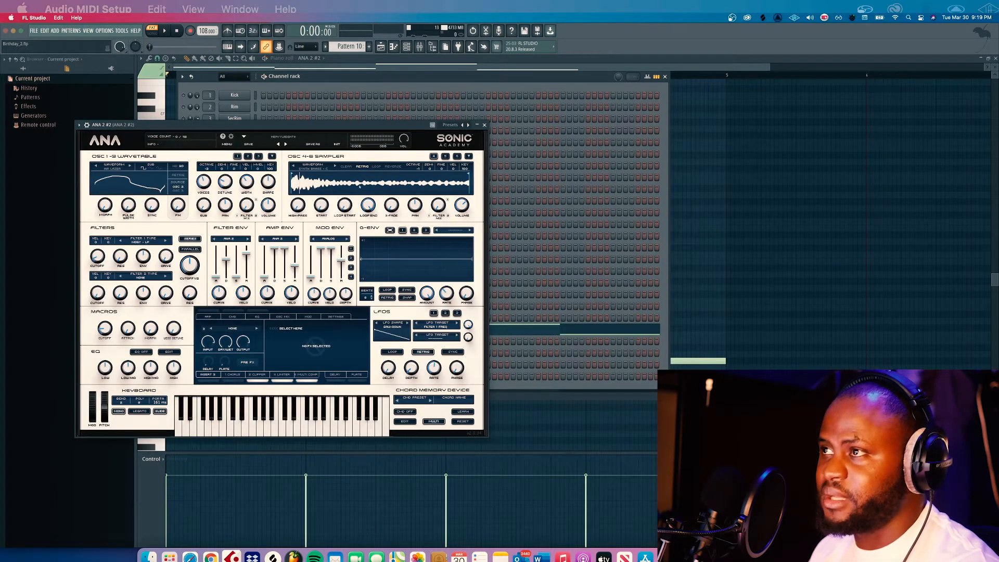
pyautogui.moveTo(390, 126); pyautogui.dragTo(726, 132)
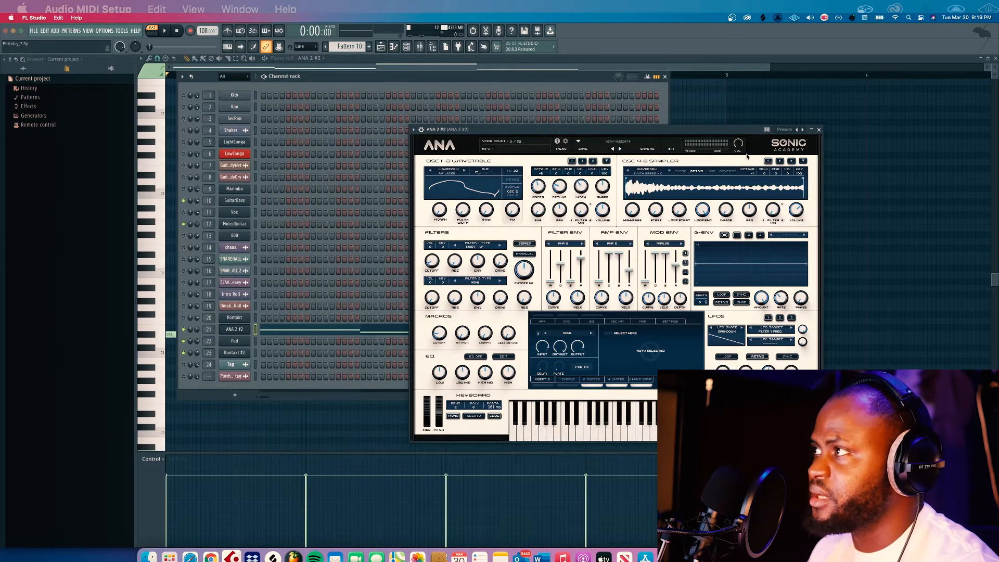
pyautogui.click(818, 130)
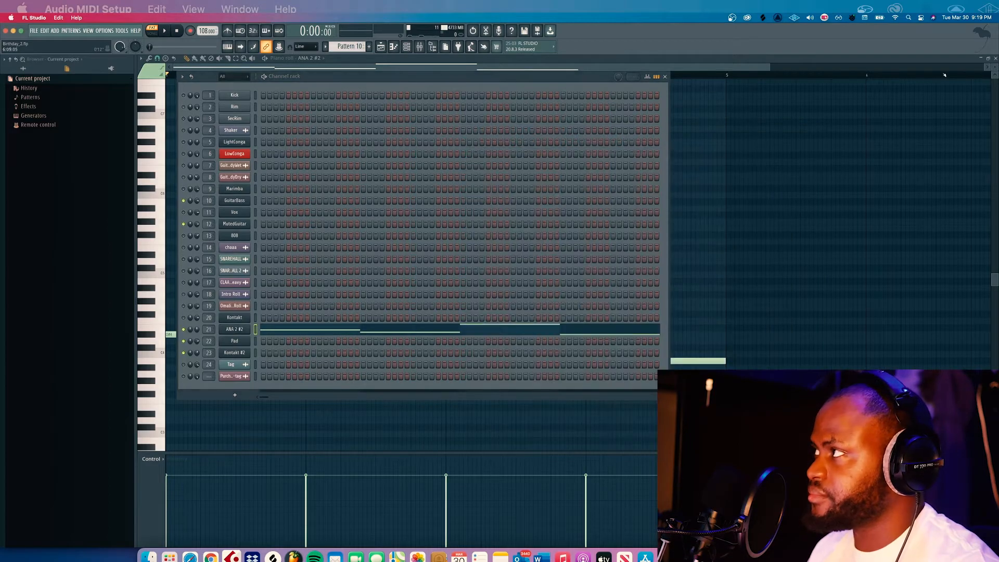
pyautogui.click(994, 60)
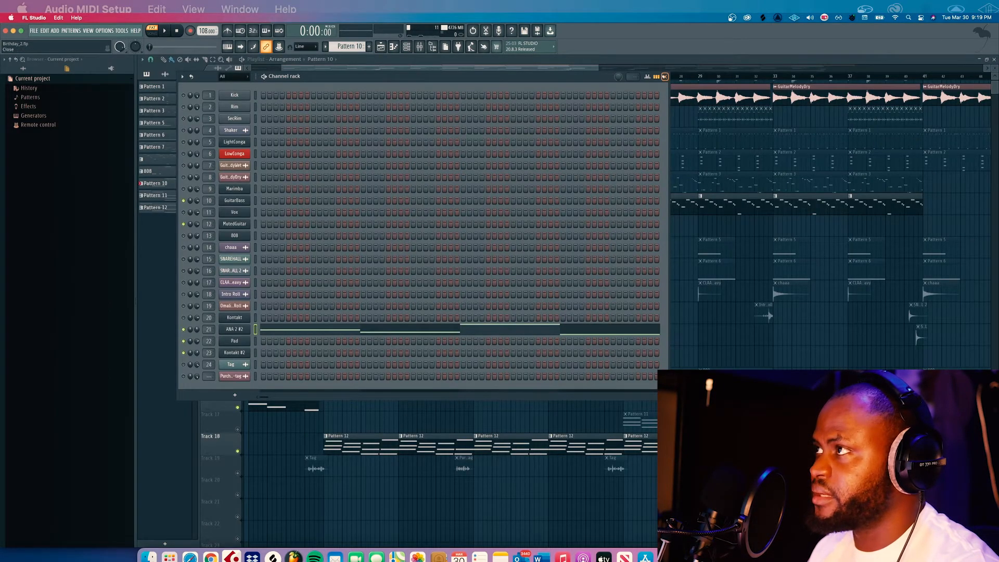
pyautogui.click(664, 77)
# Step: Solo track 12 in the playlist and play its clip from bar 8
pyautogui.scroll(1, 540, 338)
pyautogui.scroll(-4, 541, 338)
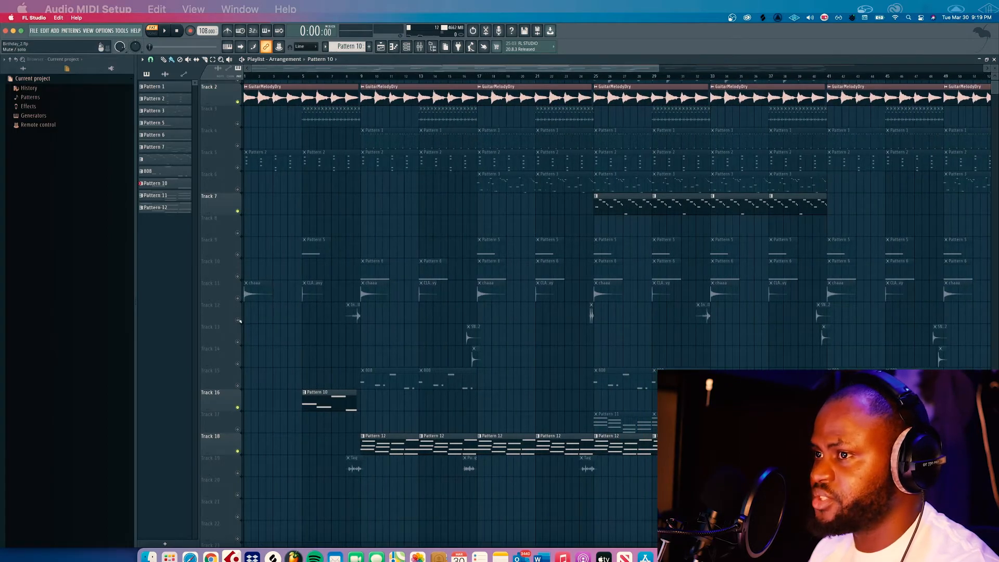
pyautogui.rightClick(240, 321)
pyautogui.click(347, 76)
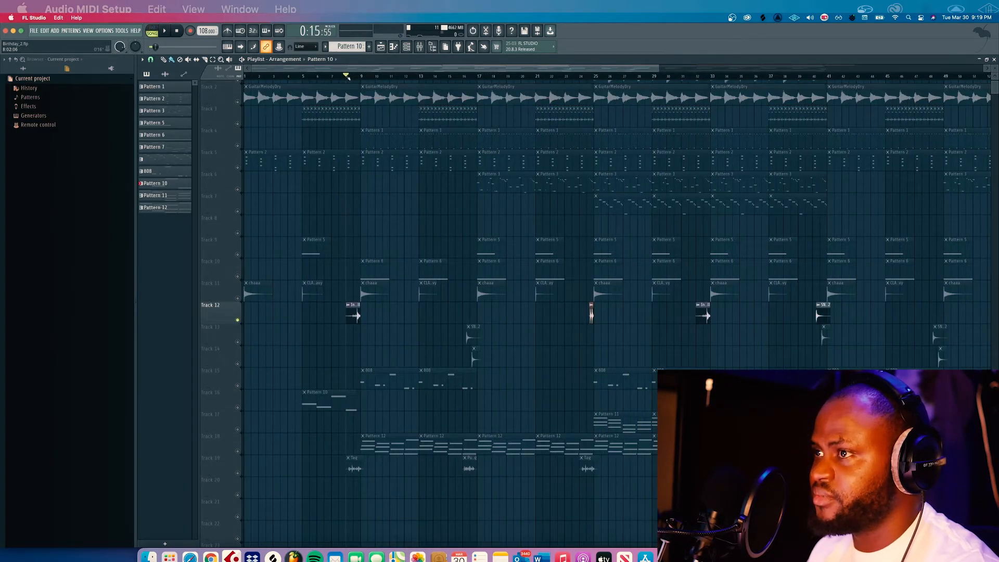
pyautogui.press('space')
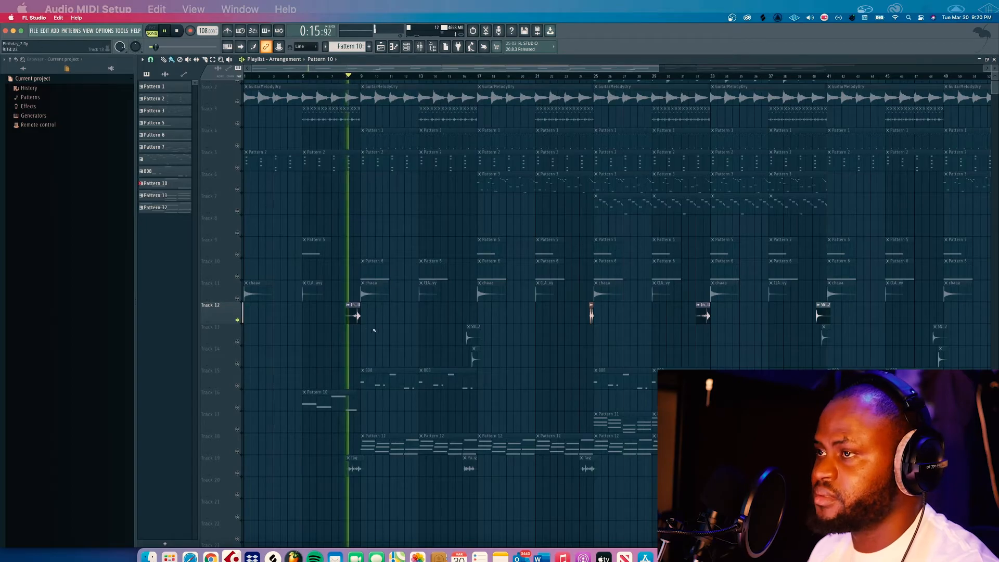
pyautogui.press('space')
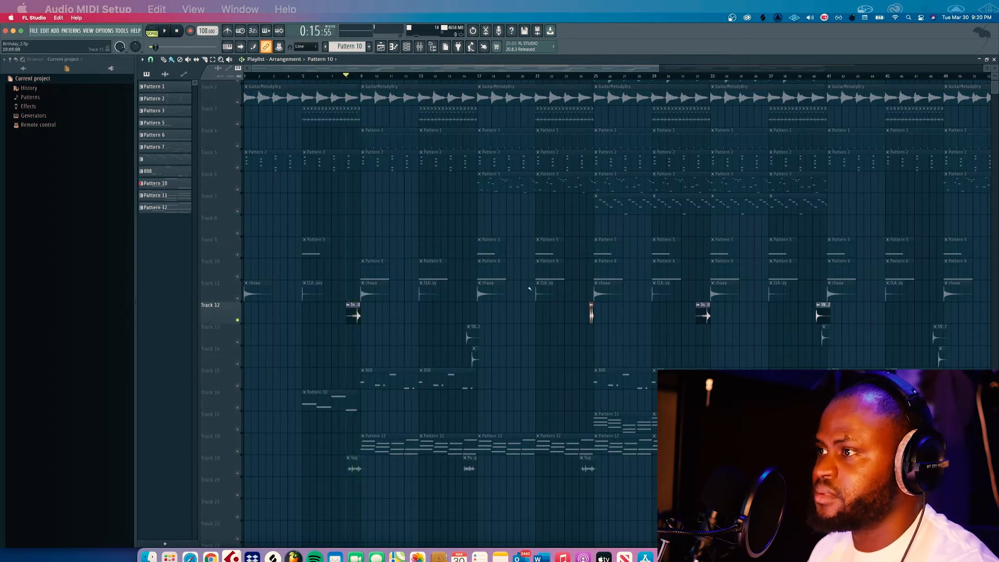
# Step: Enable tracks 13 and 14 alongside track 12, and play their clips from bar 16
pyautogui.click(462, 77)
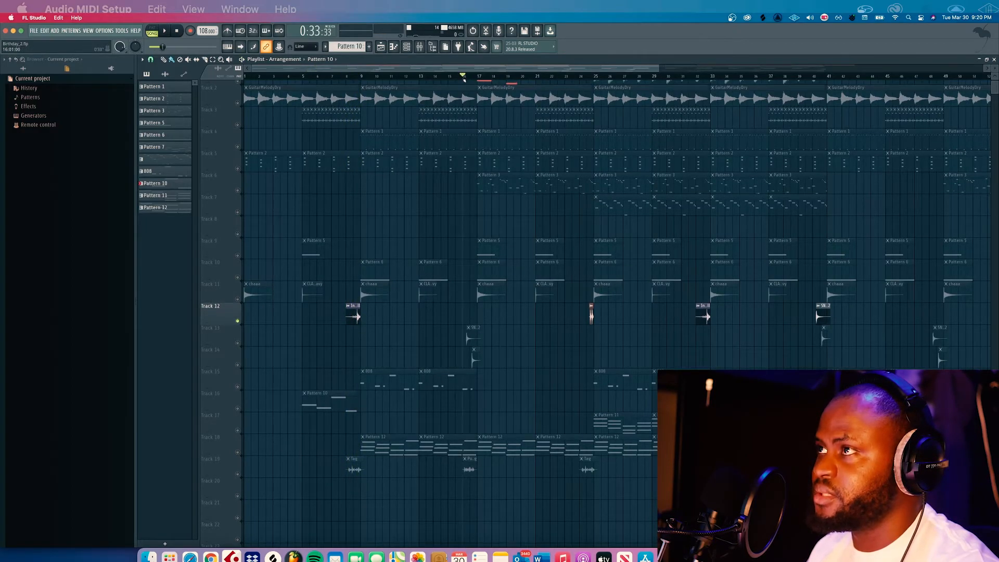
pyautogui.scroll(1, 262, 363)
pyautogui.click(239, 361)
pyautogui.click(239, 382)
pyautogui.press('space')
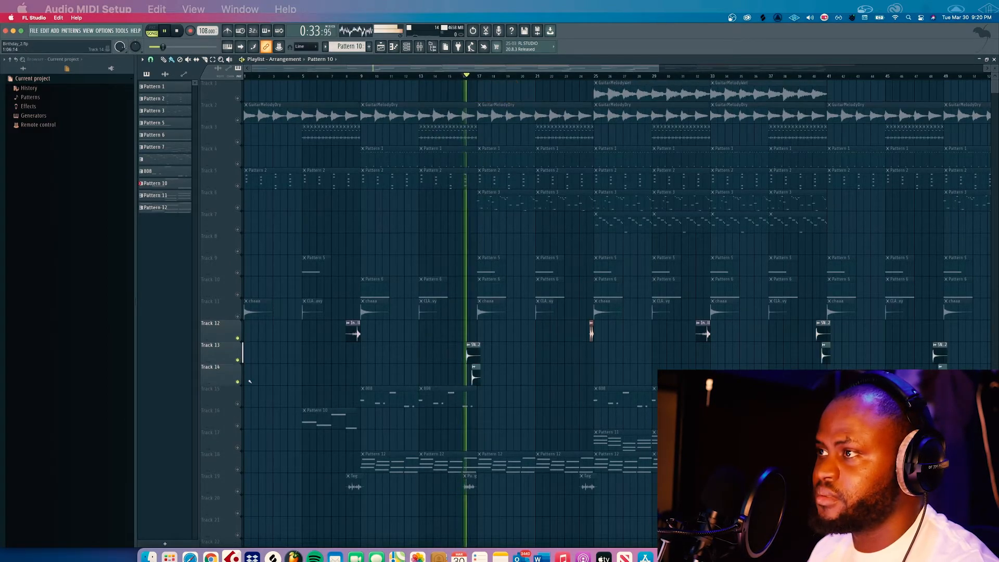
pyautogui.press('space')
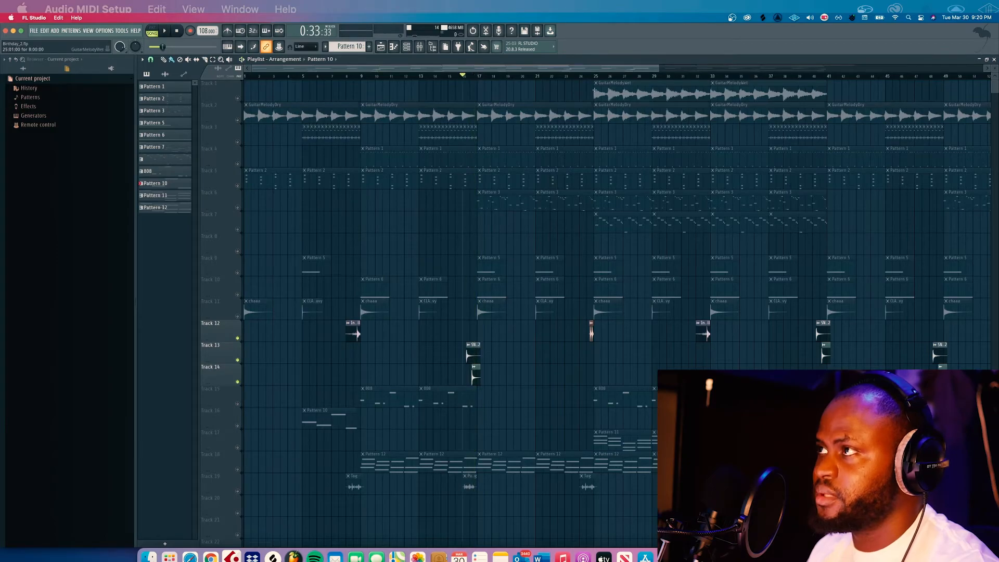
# Step: Play the track 12 clip just before bar 25, and enable track 11
pyautogui.click(587, 76)
pyautogui.press('space')
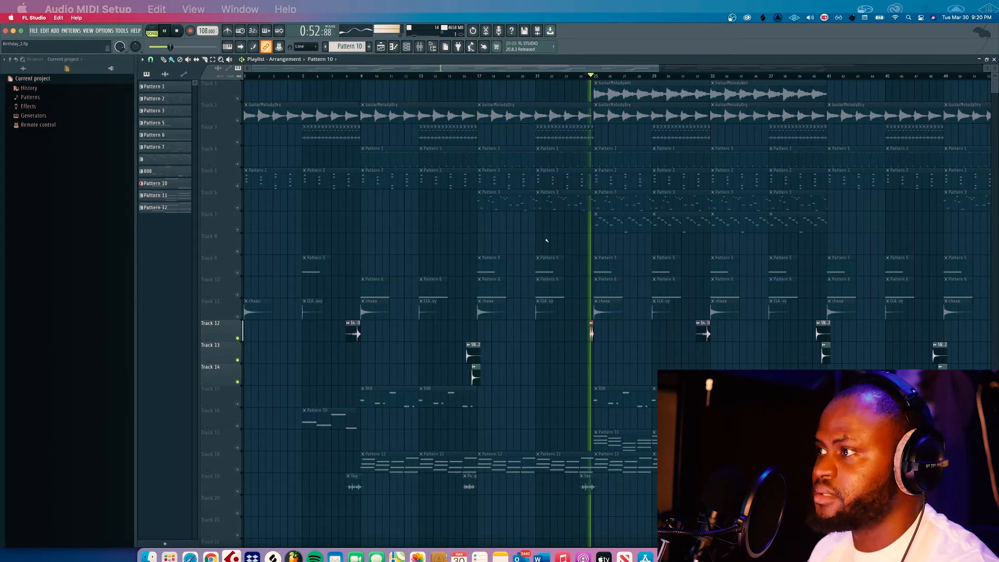
pyautogui.press('space')
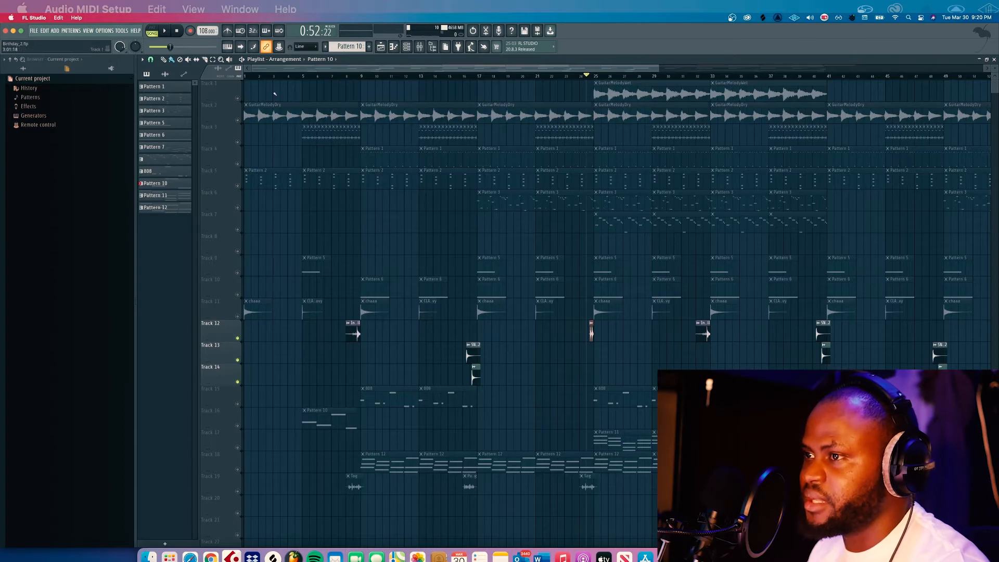
pyautogui.click(238, 317)
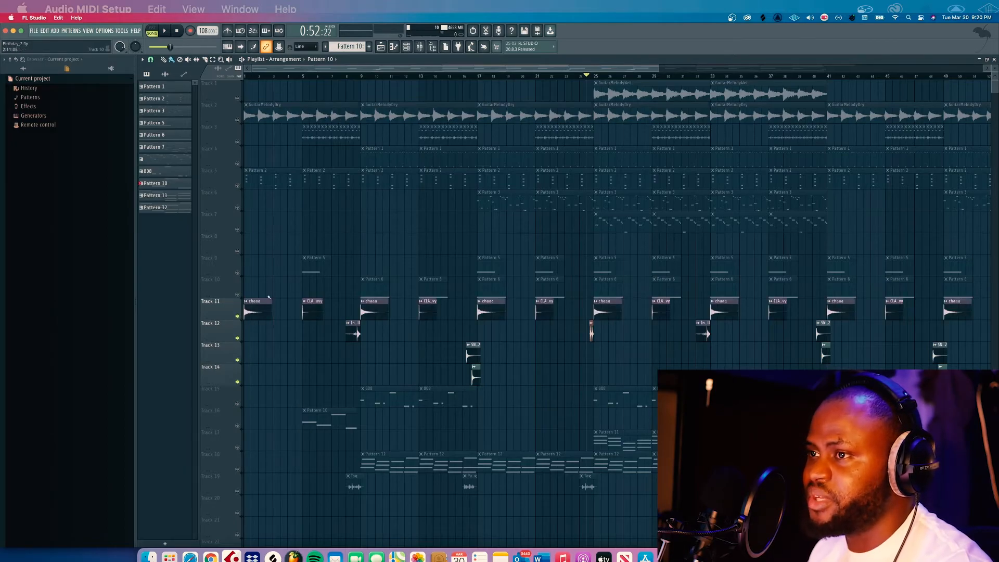
# Step: Play the first track 11 clip from the start of the song, and the second from just before bar 5
pyautogui.click(176, 31)
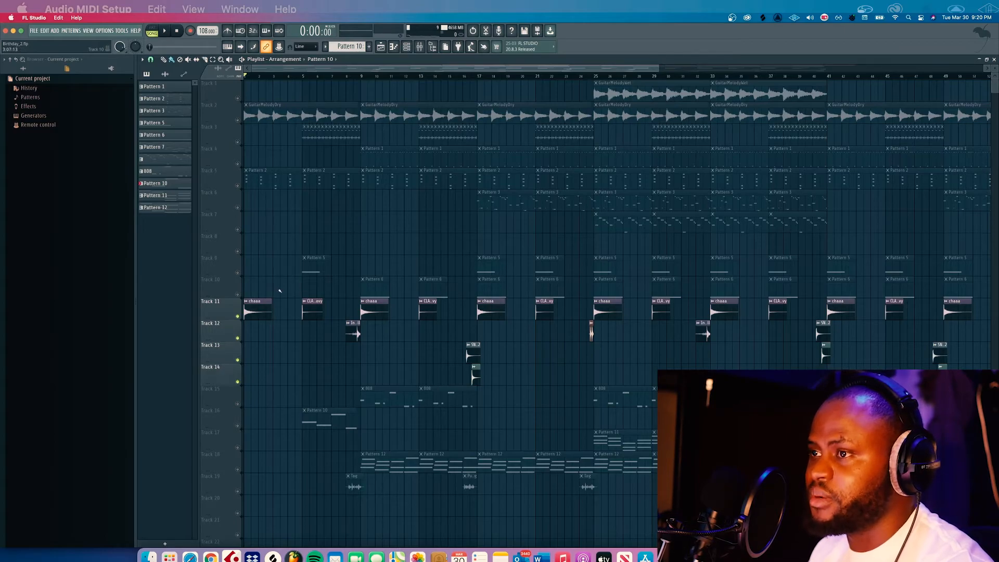
pyautogui.press('space')
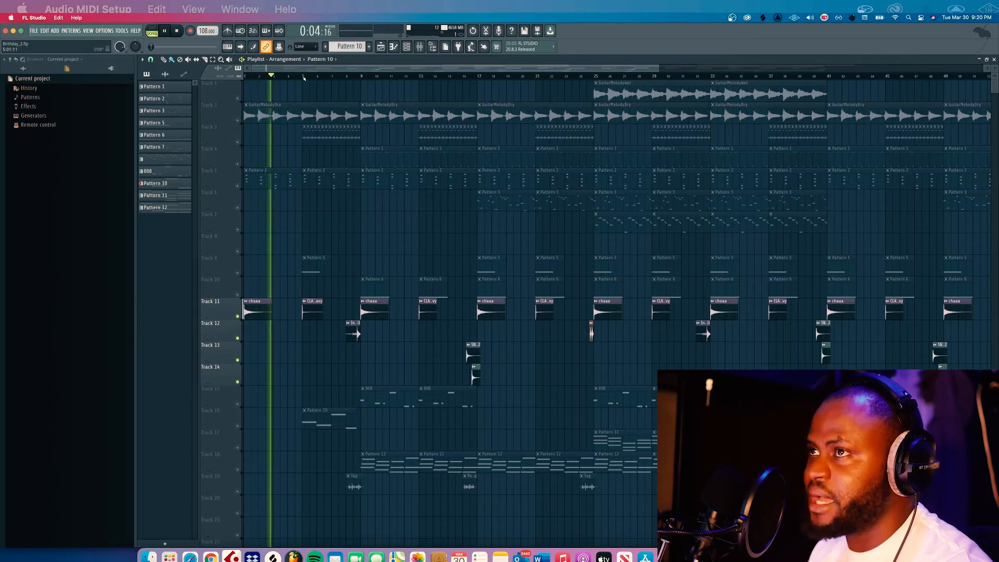
pyautogui.click(295, 76)
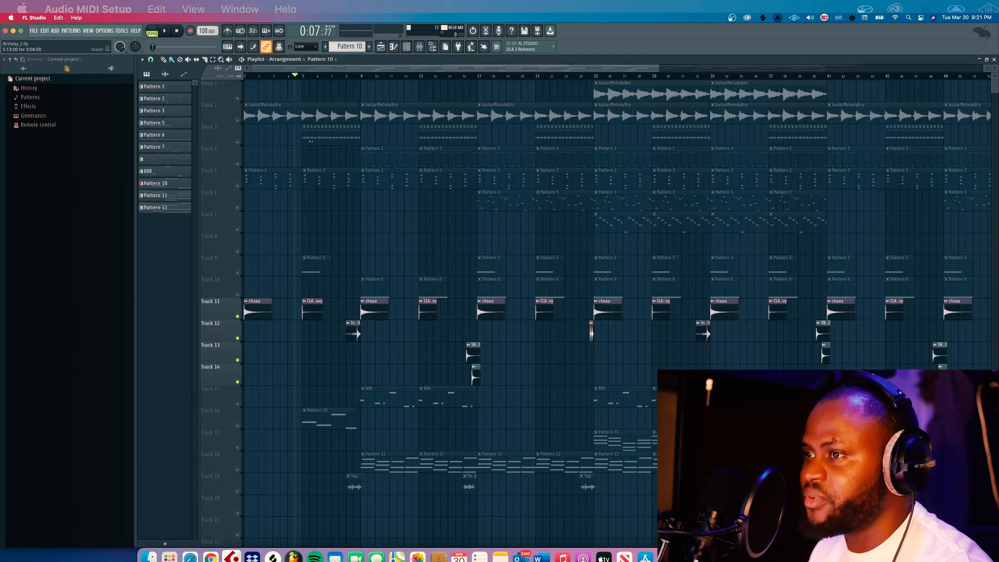
pyautogui.press('space')
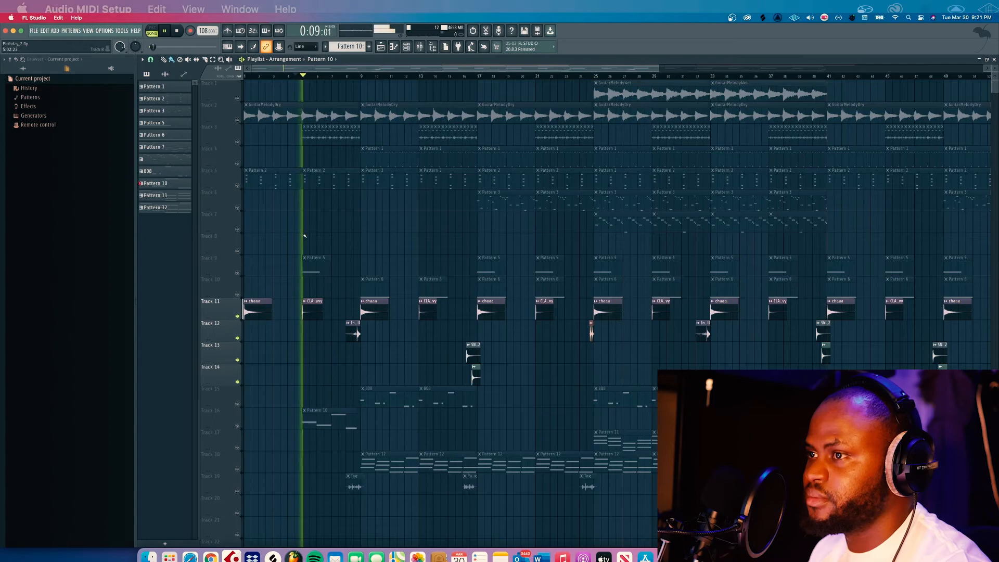
pyautogui.press('space')
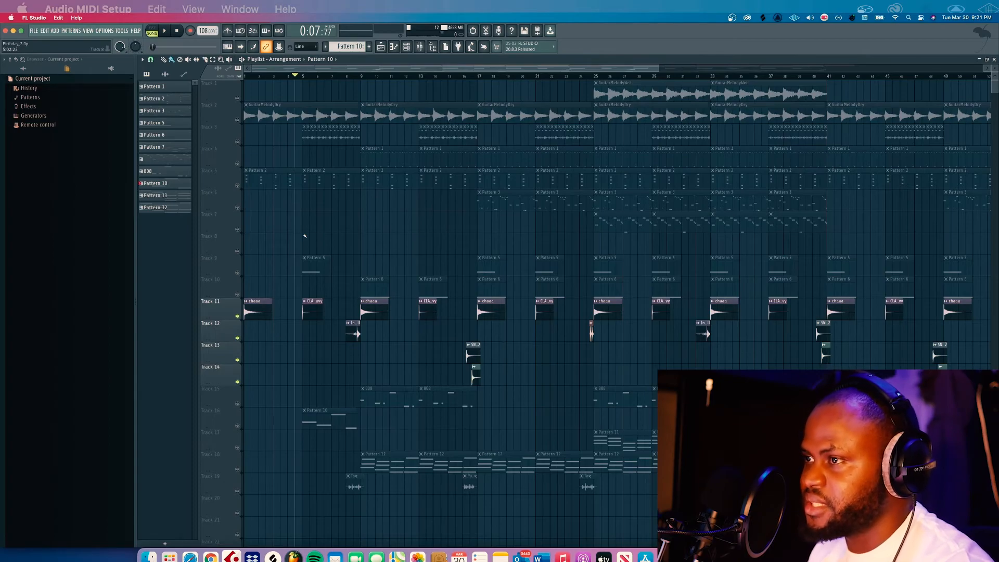
pyautogui.hscroll(5, 522, 394)
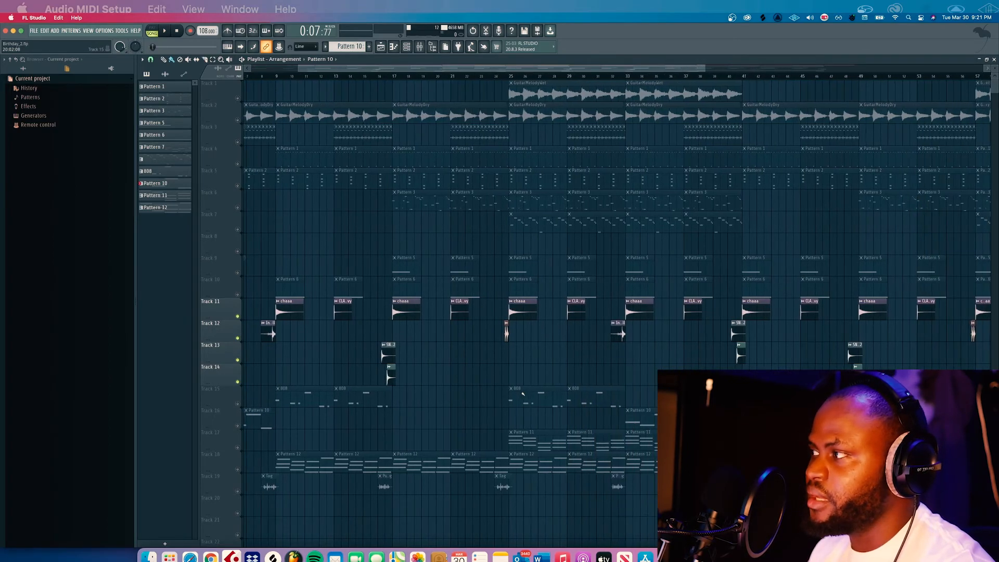
pyautogui.hscroll(-1, 523, 393)
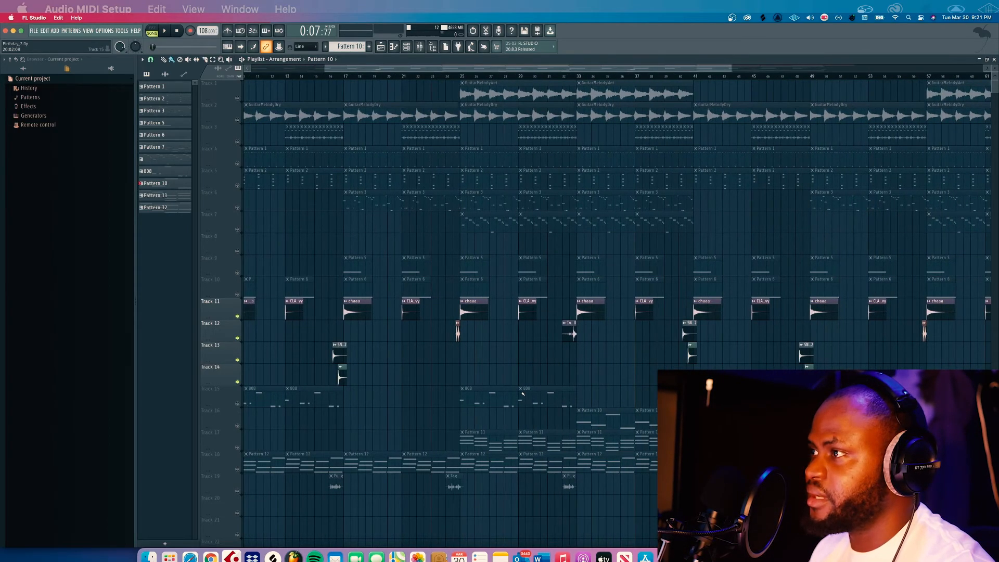
pyautogui.hscroll(-5, 430, 358)
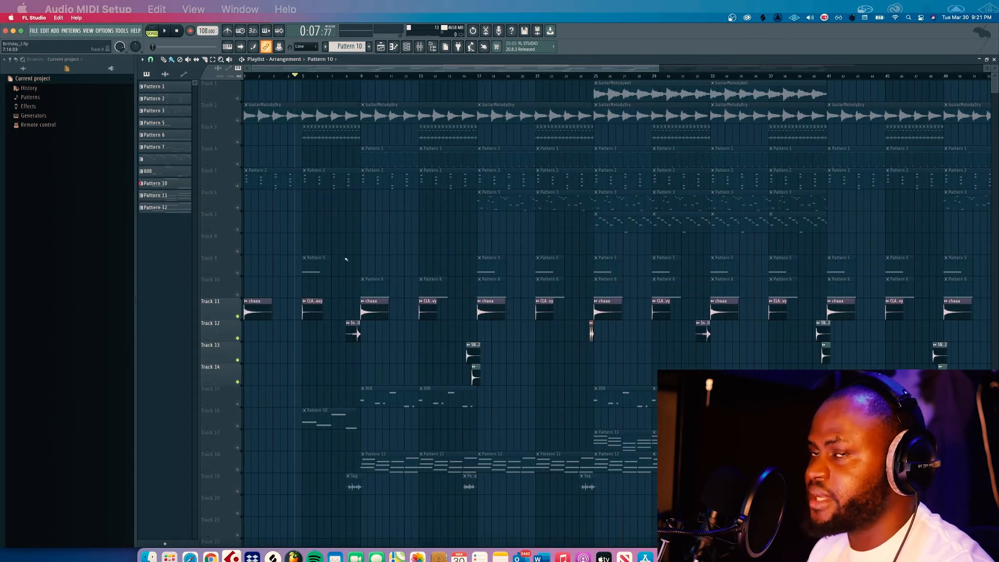